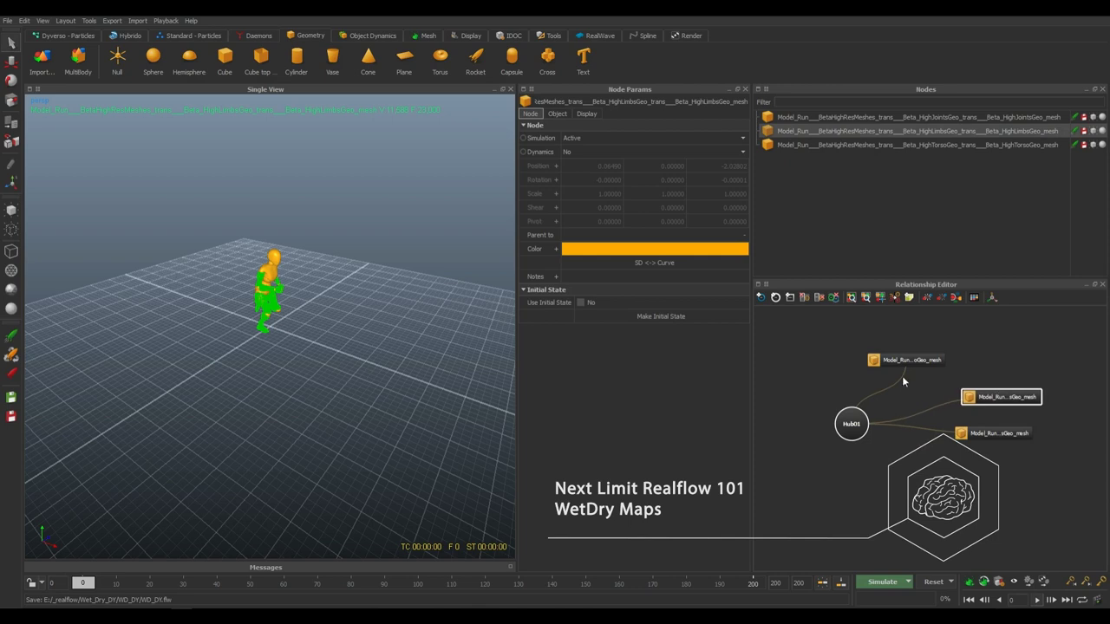
Line up the torso mesh node above the other two mesh nodes in the relationship graph and move Hub01 farther away from them.
drag(924, 361, 1019, 359)
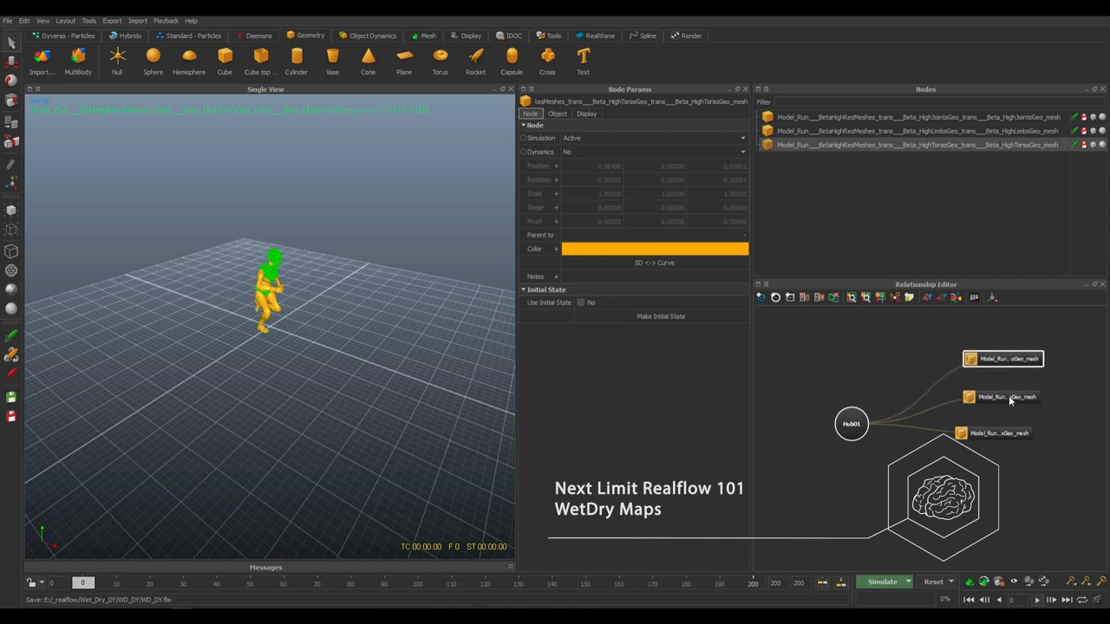
drag(850, 424, 820, 423)
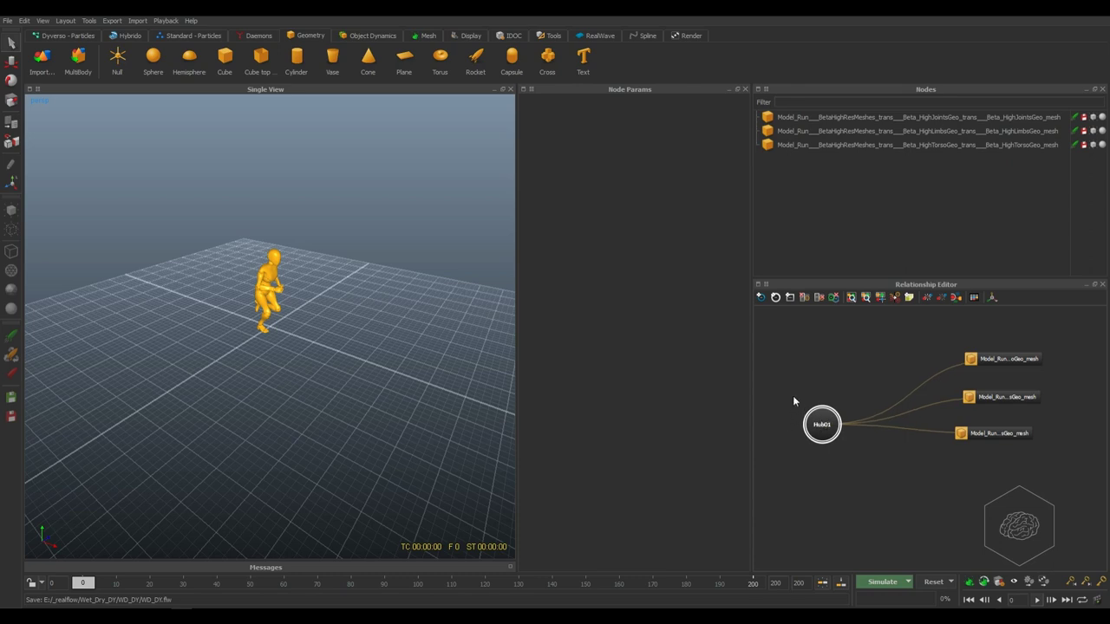
Select the HighLimbsGeo mesh and show its texture display parameters, with the general Display section collapsed.
scroll(247, 303, up, 5)
click(260, 299)
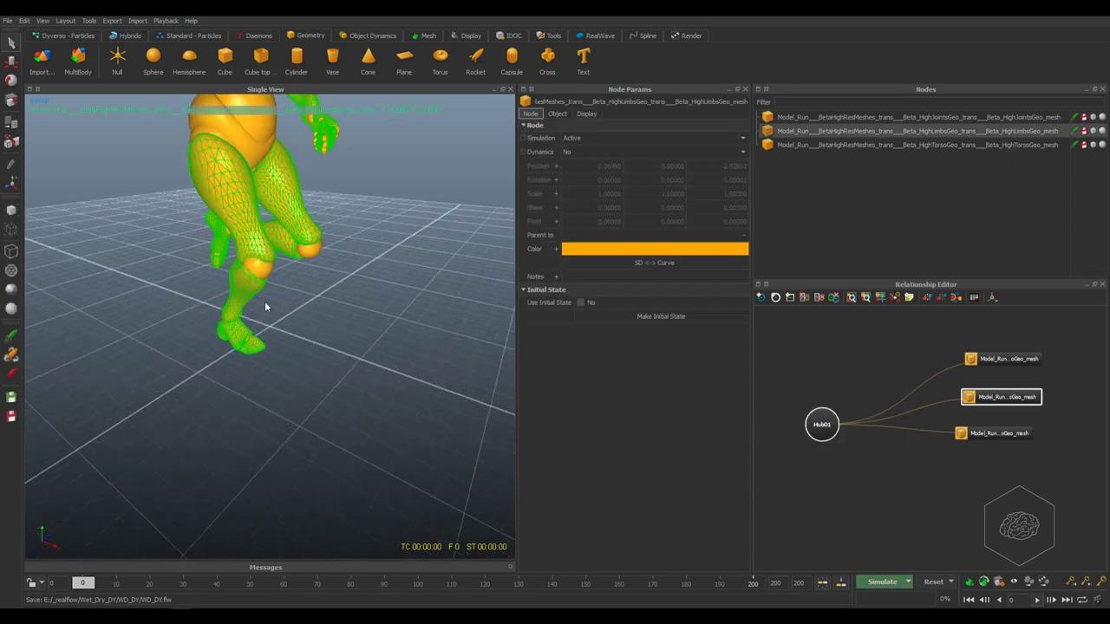
alt+drag(360, 322, 652, 70)
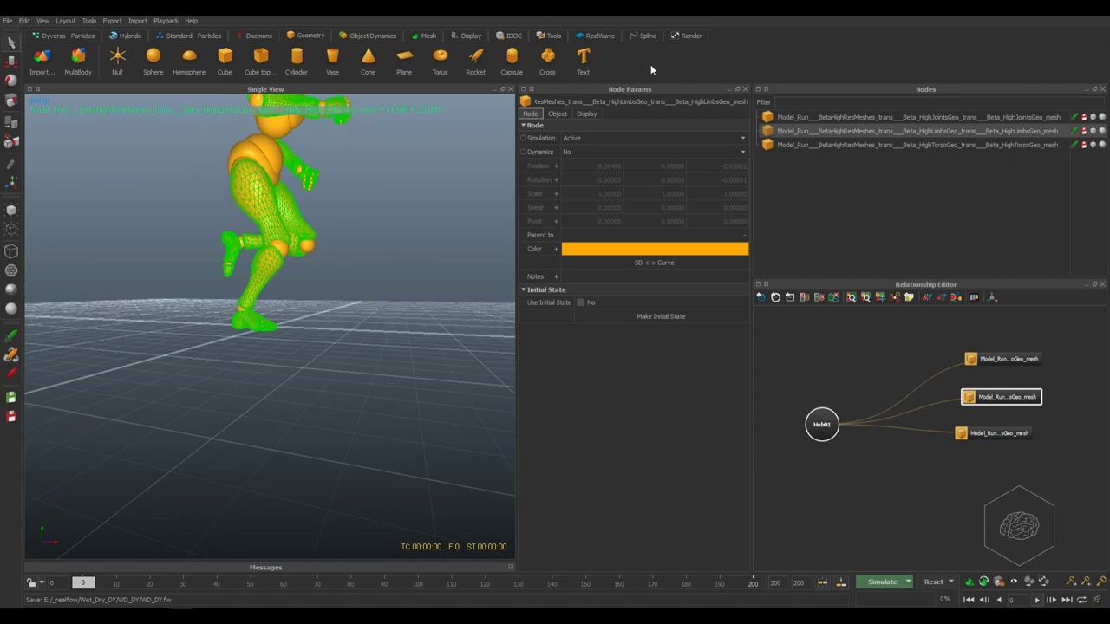
click(587, 114)
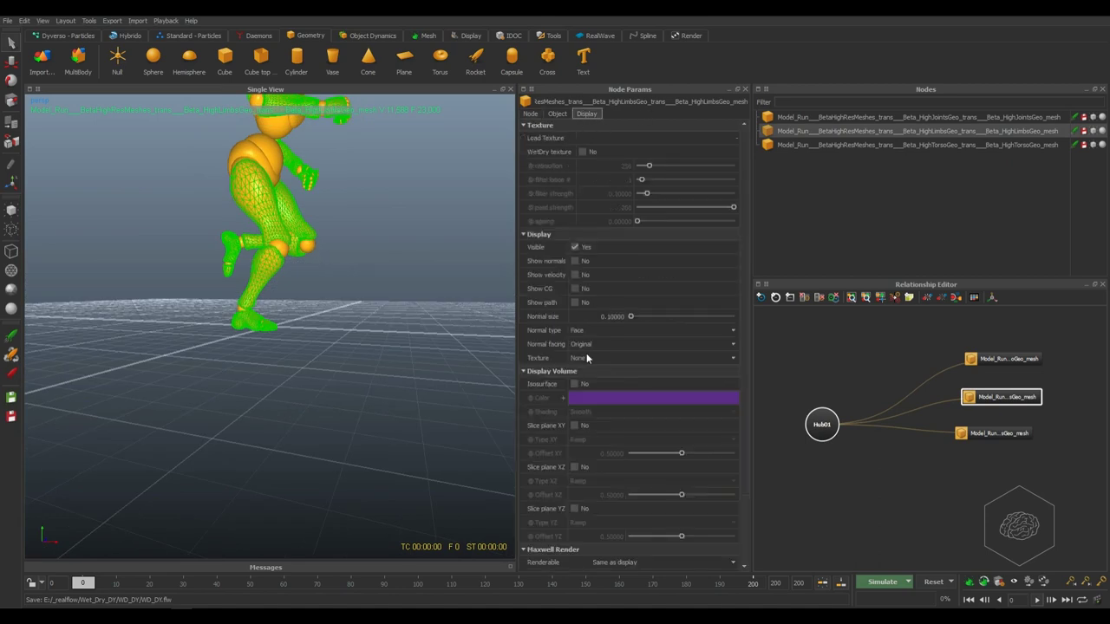
click(549, 128)
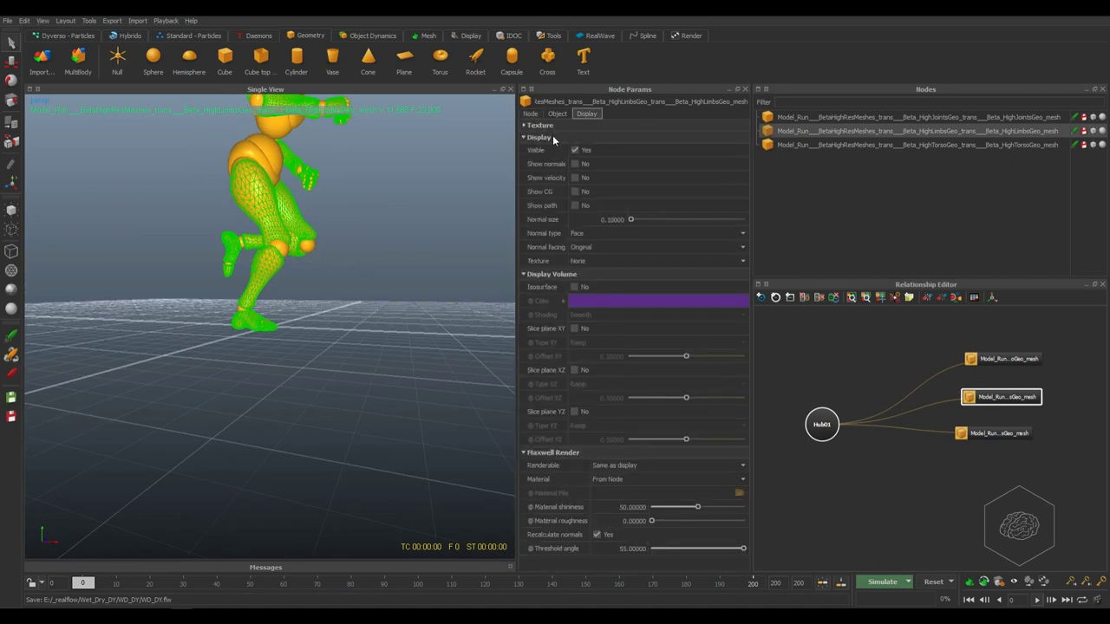
click(550, 136)
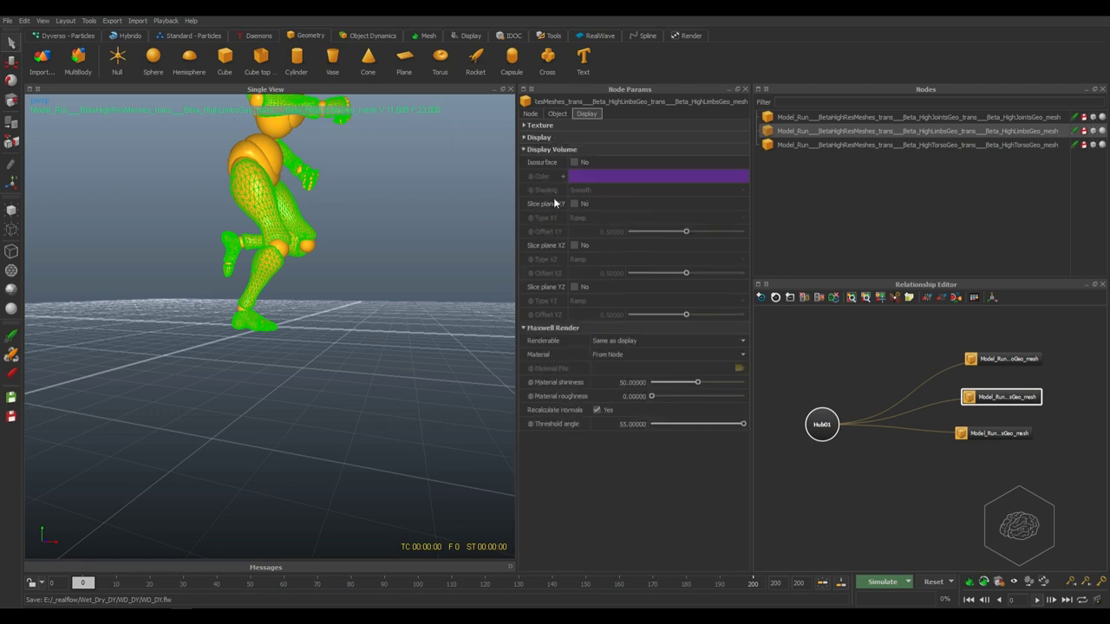
click(592, 125)
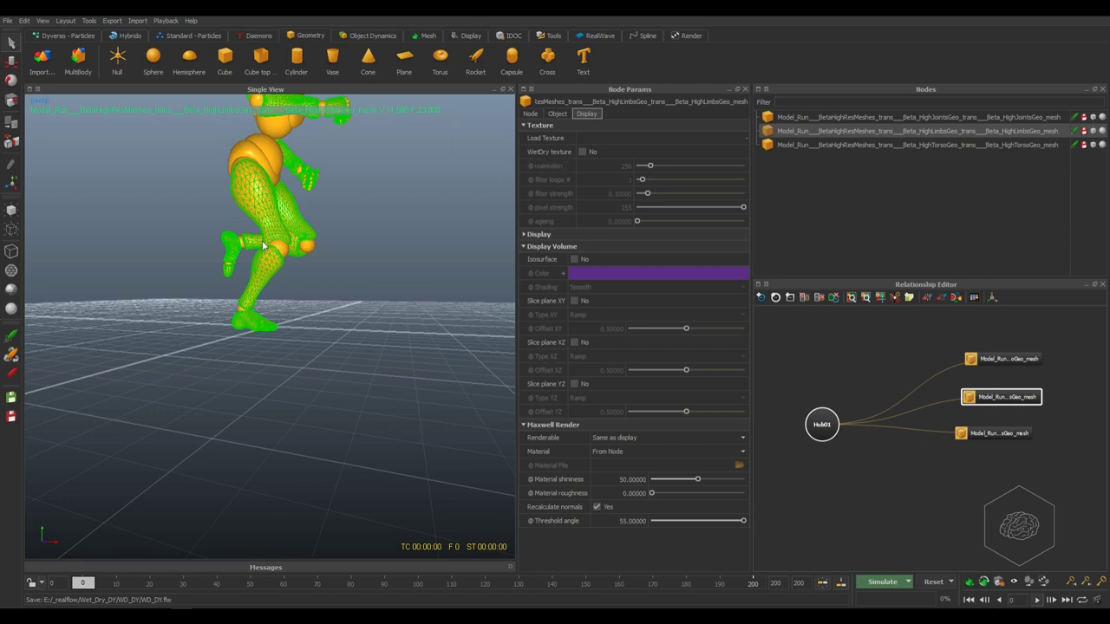
Move the timeline to frame 7 and inspect the running figure's legs and feet.
alt+drag(417, 239, 217, 293)
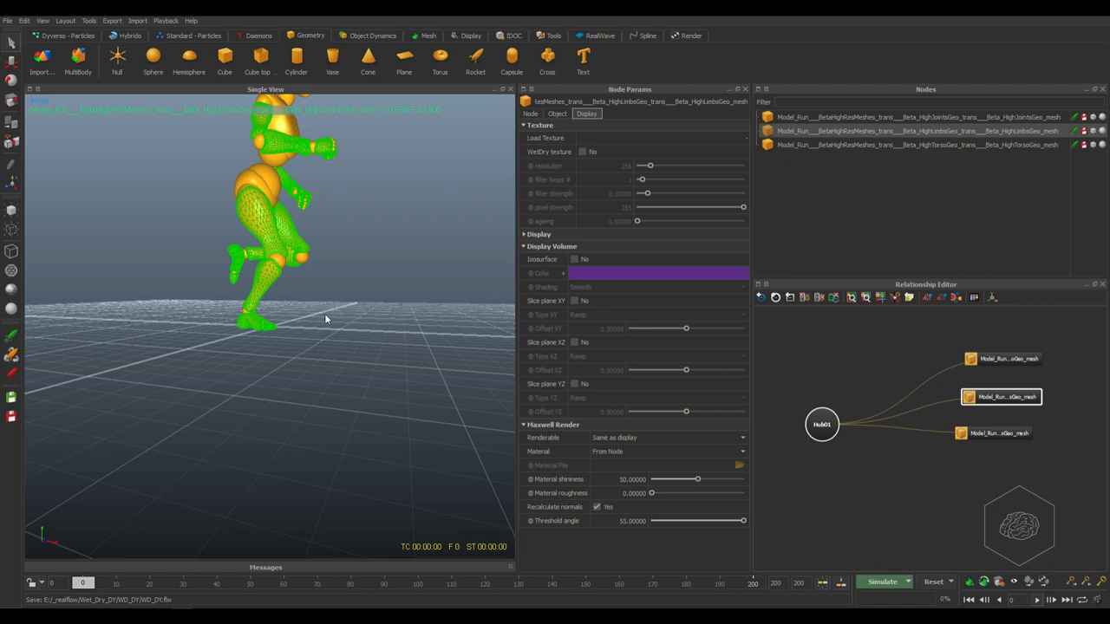
scroll(325, 319, down, 2)
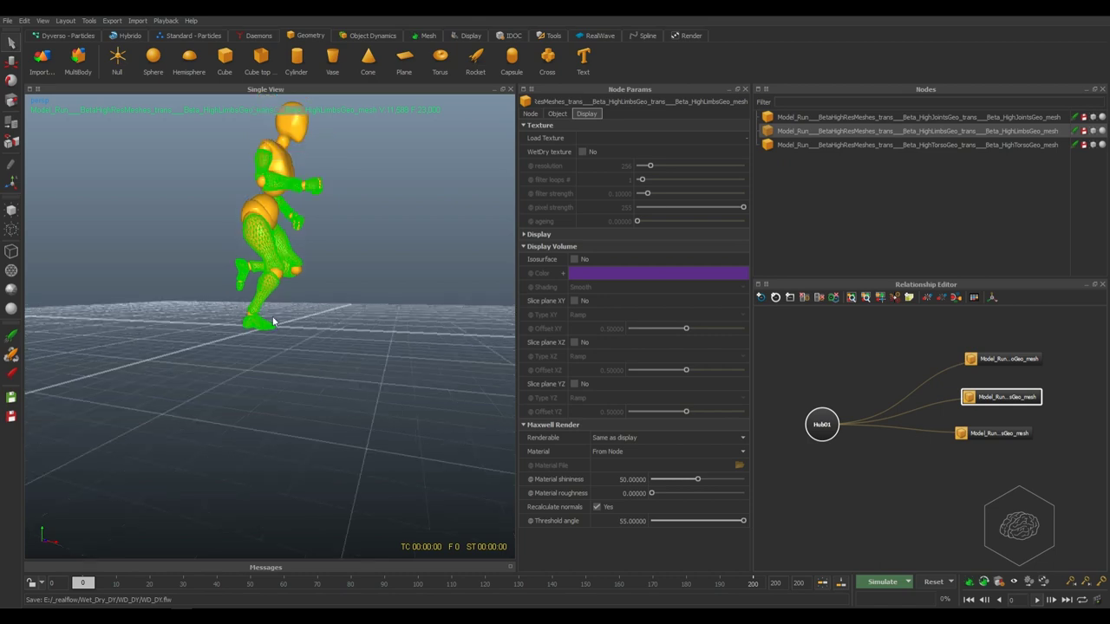
scroll(182, 425, down, 2)
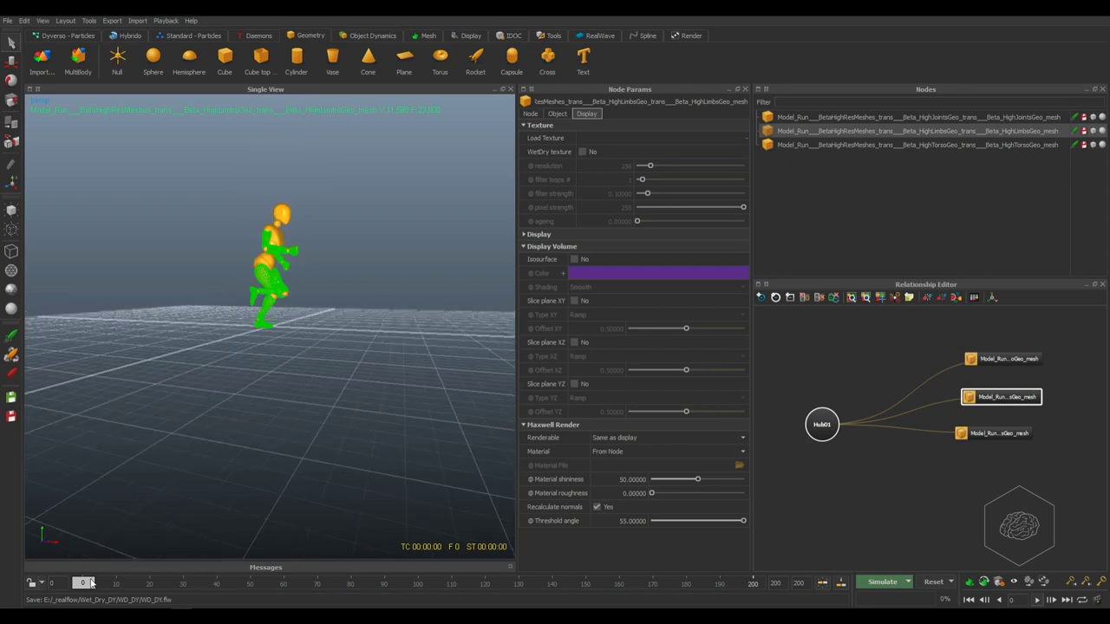
mouse_move(91, 582)
mouse_down()
mouse_move(148, 582)
mouse_move(74, 581)
mouse_move(107, 579)
mouse_up()
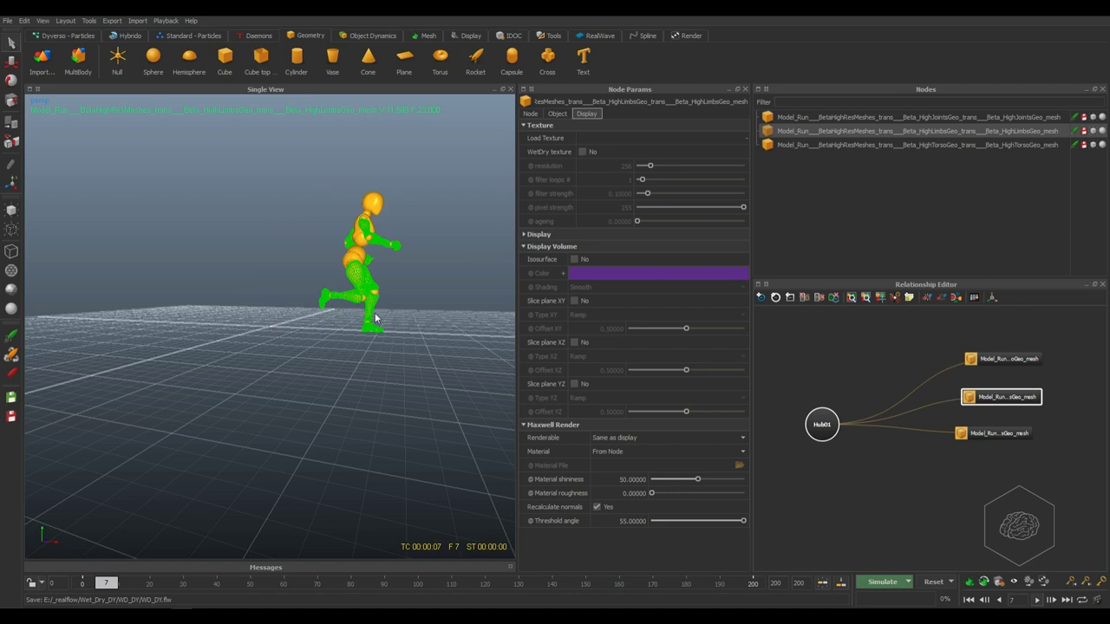
scroll(375, 315, up, 3)
alt+drag(424, 307, 245, 342)
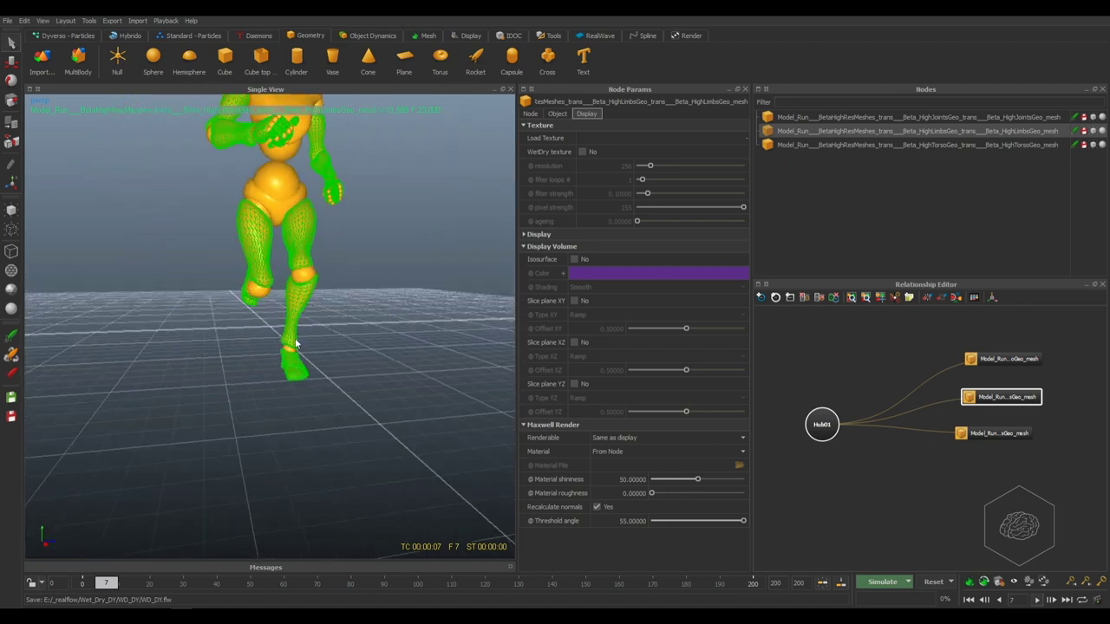
alt+drag(294, 355, 292, 373)
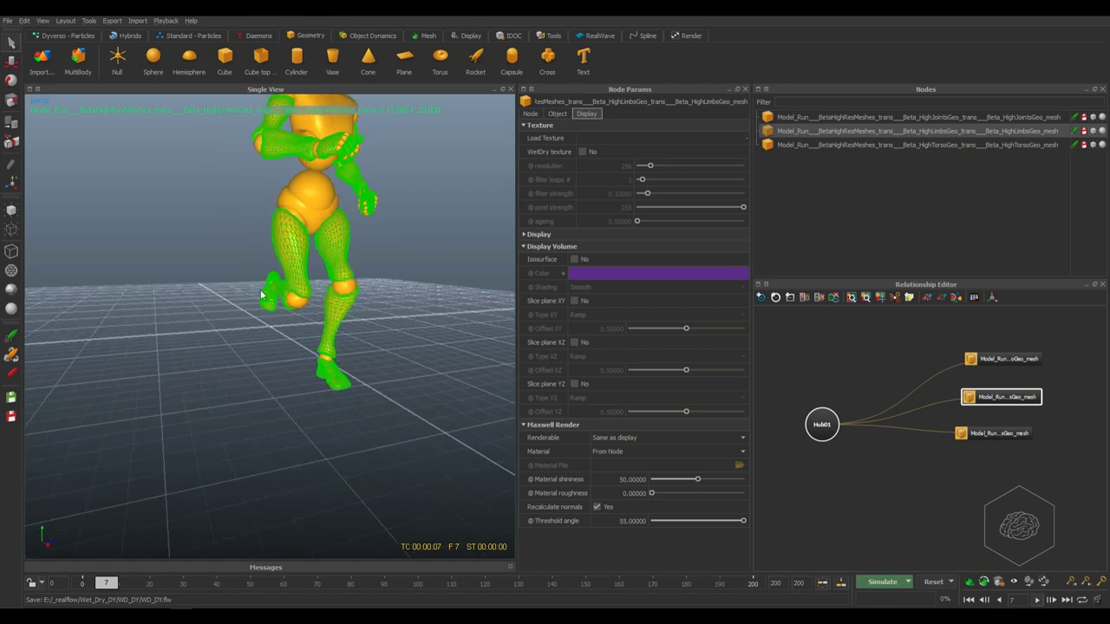
scroll(293, 373, down, 4)
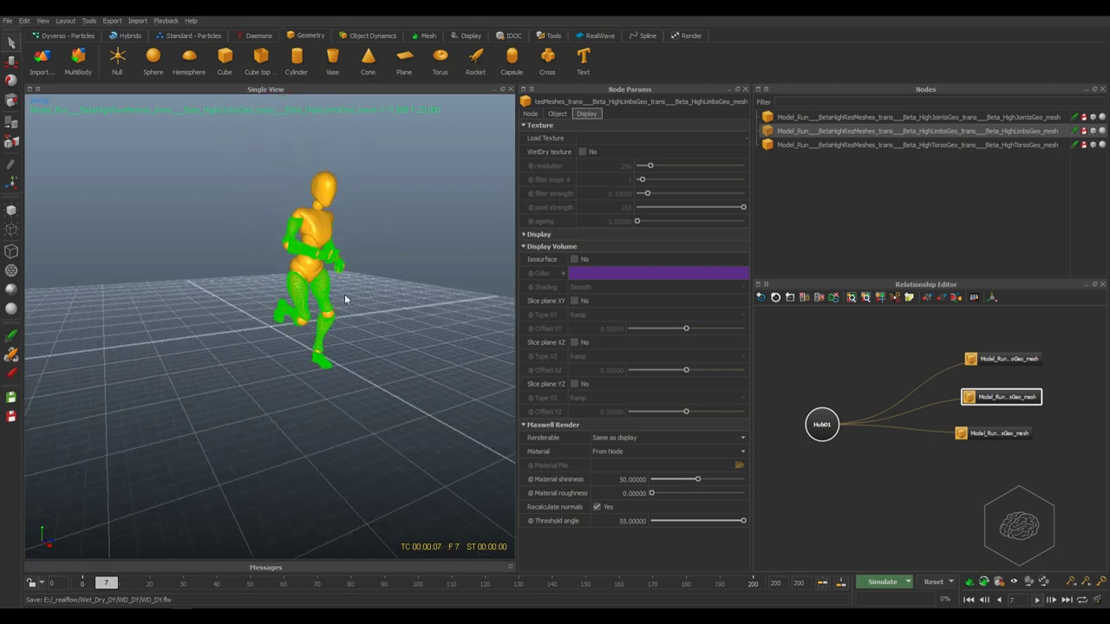
click(272, 339)
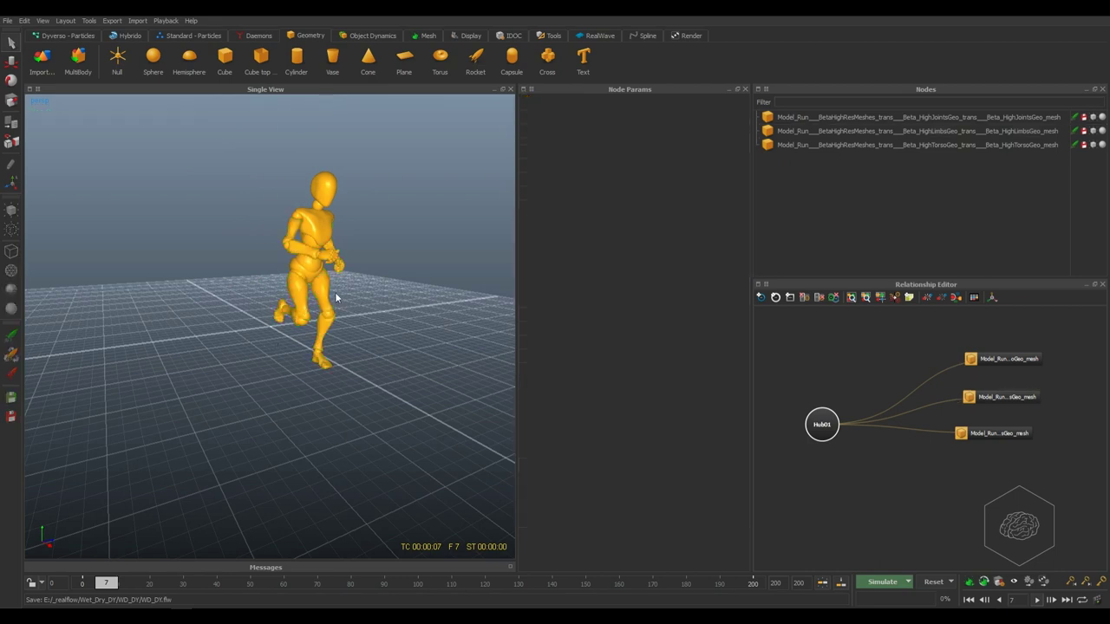
click(331, 316)
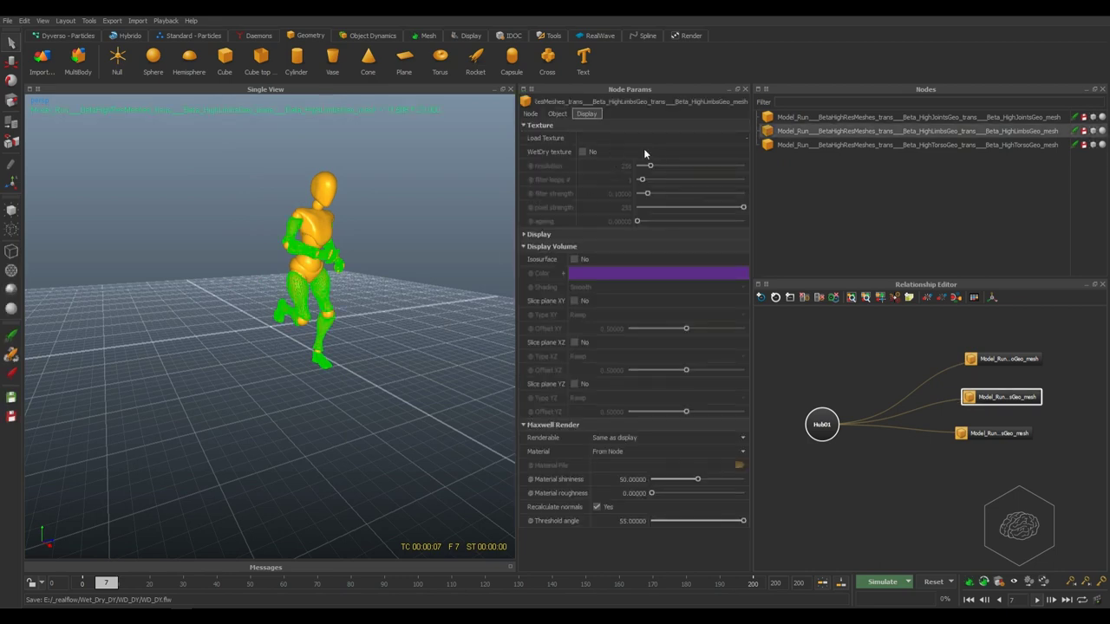
click(361, 198)
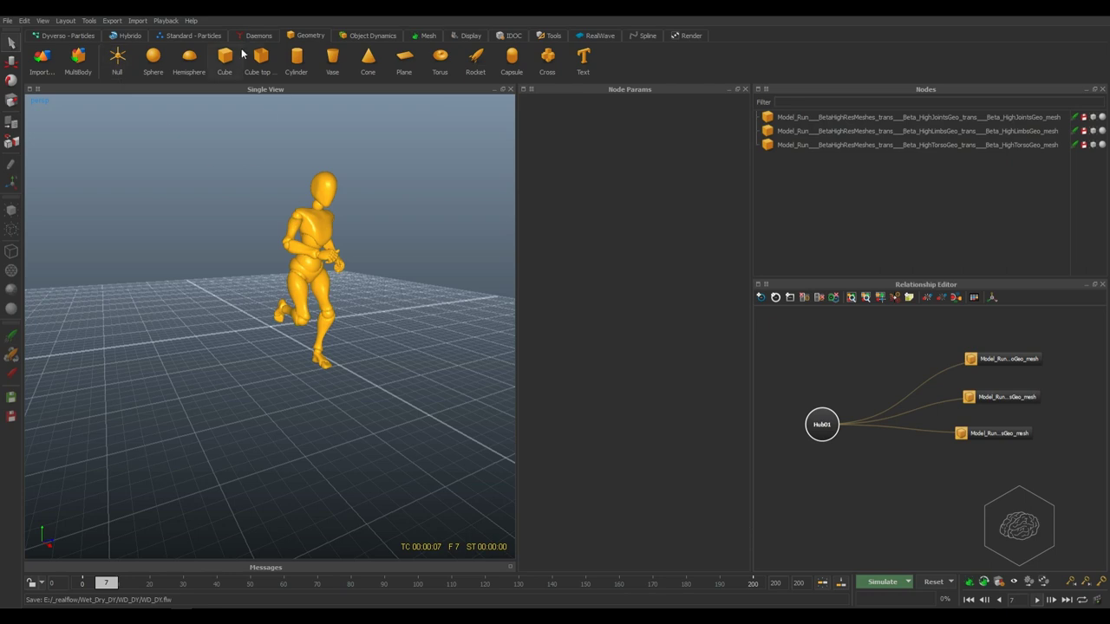
Examine the Wetmap texture export option of the object meshes in Export Central, leaving the export settings as they are.
click(112, 20)
click(143, 87)
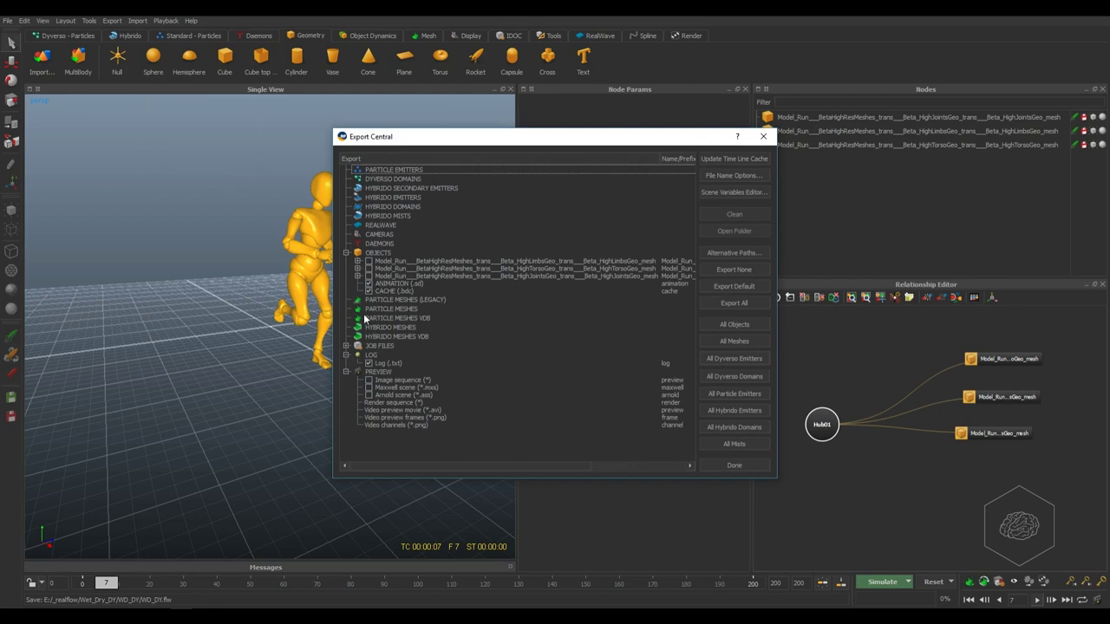
click(357, 276)
click(400, 314)
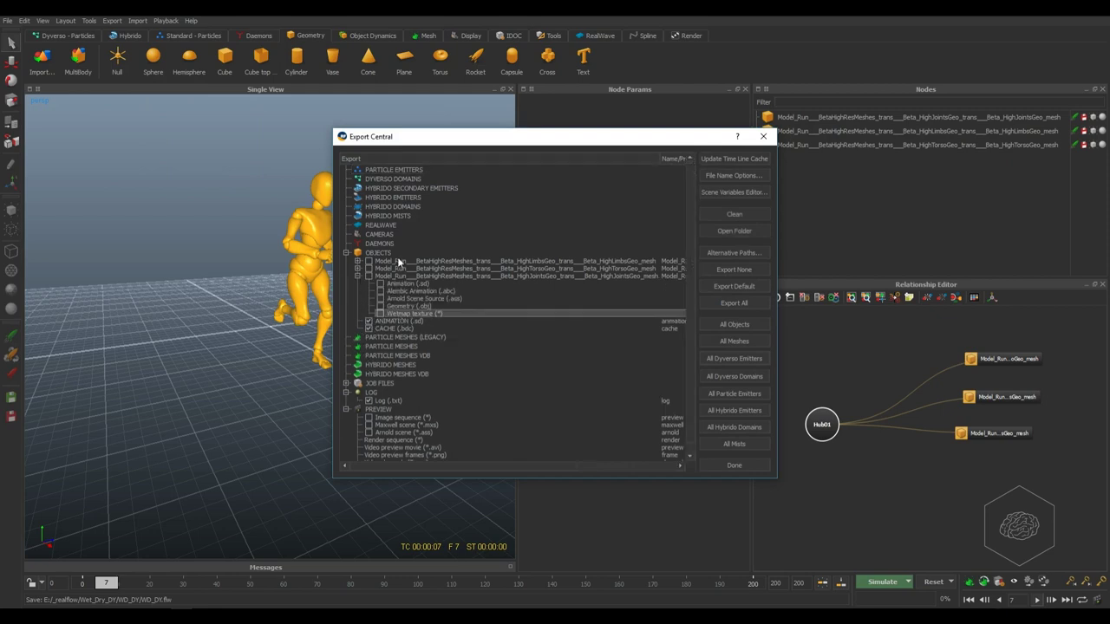
click(380, 254)
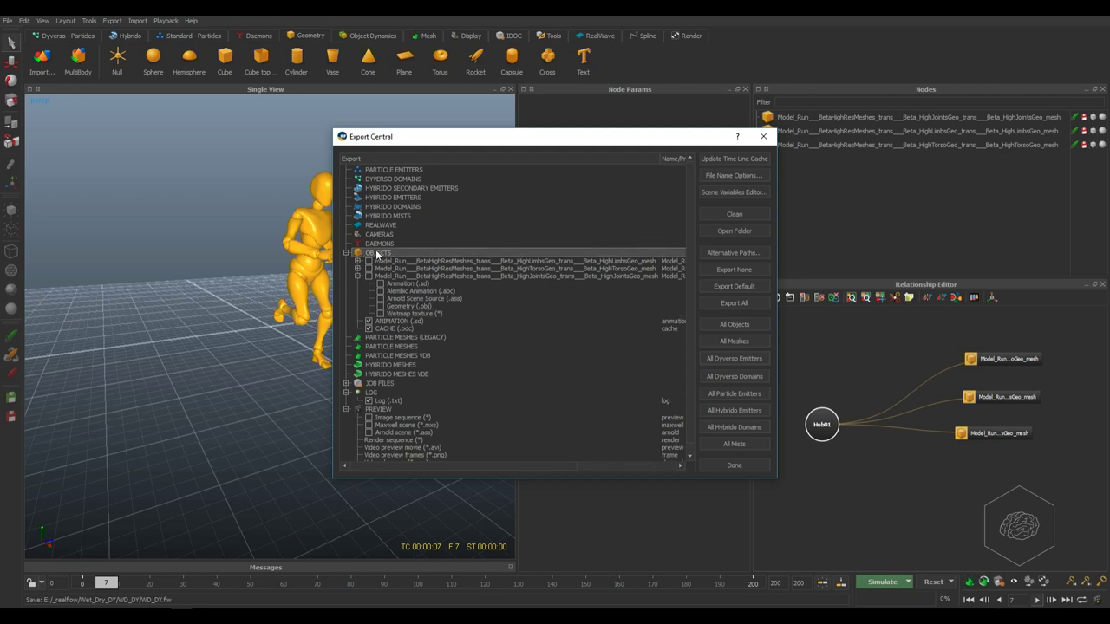
click(413, 276)
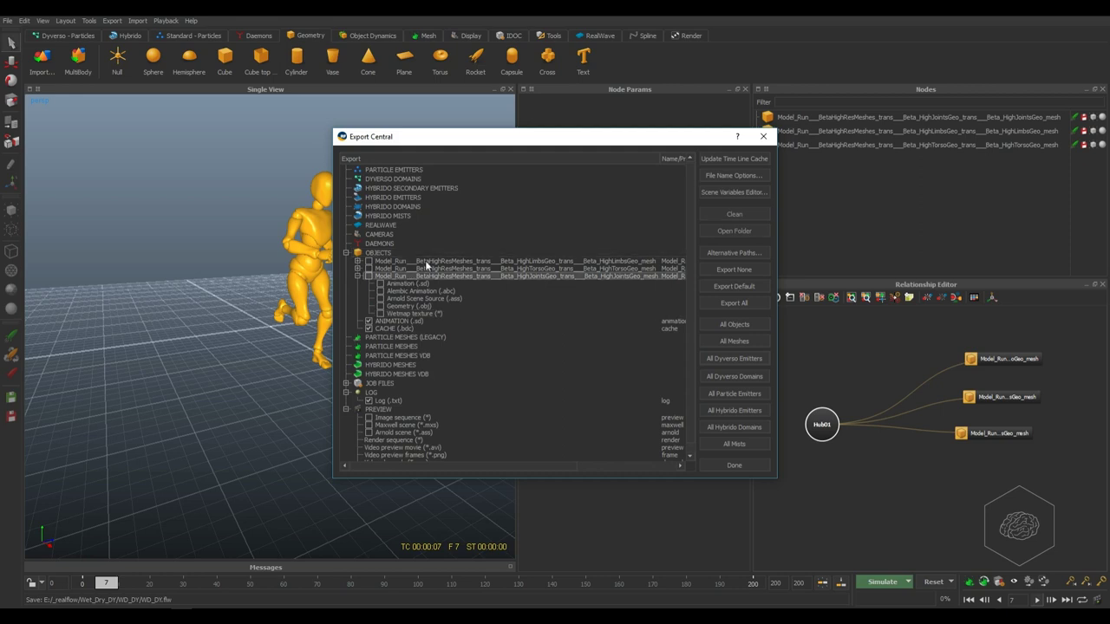
click(358, 269)
click(358, 269)
key(Escape)
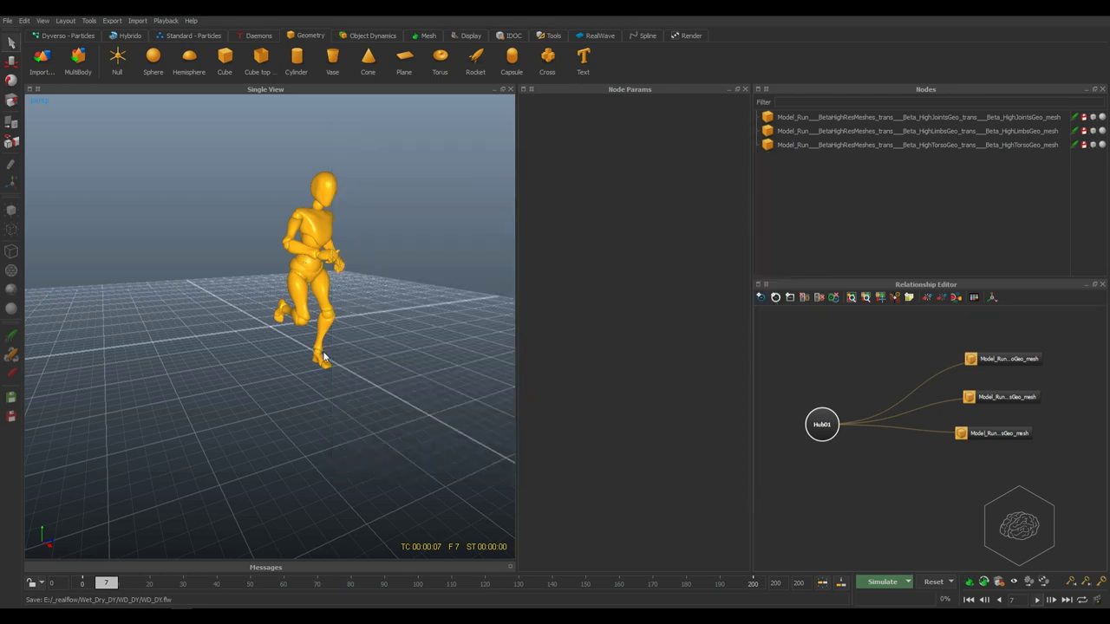
Separate the limbs mesh node from the others by placing it above Hub01, and shift the joints mesh node slightly lower.
click(323, 345)
drag(1015, 397, 836, 341)
click(840, 352)
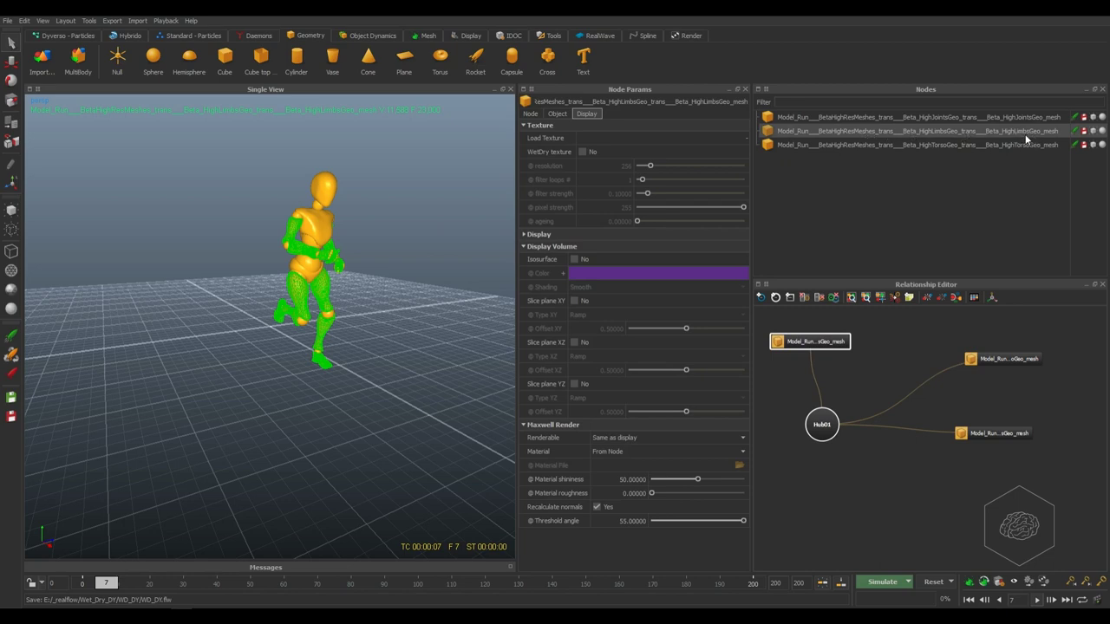
click(330, 314)
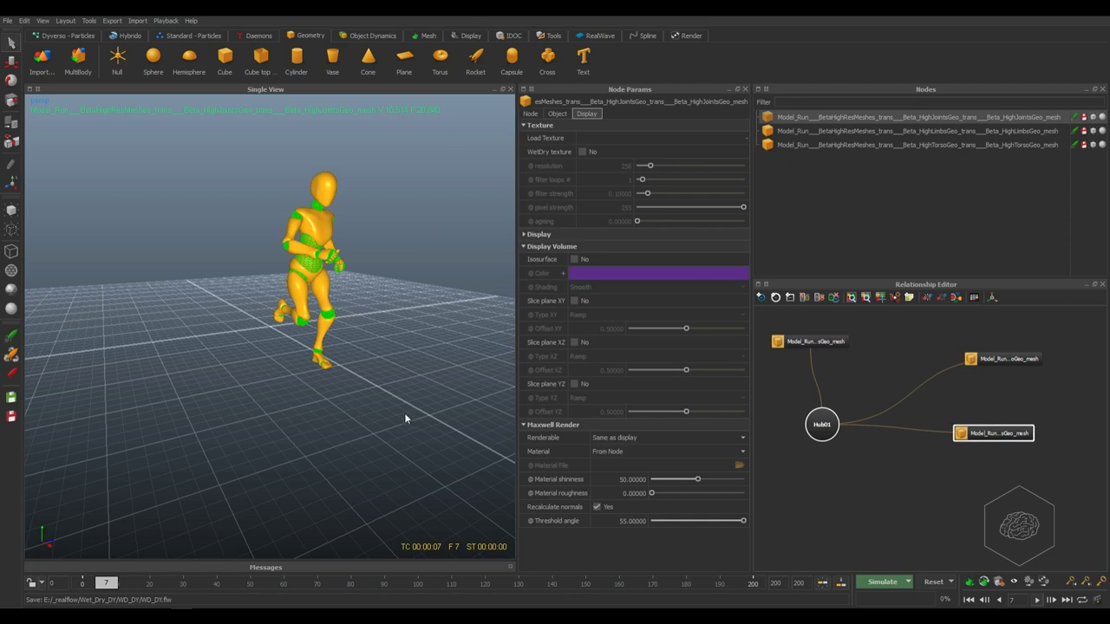
drag(1008, 436, 1019, 454)
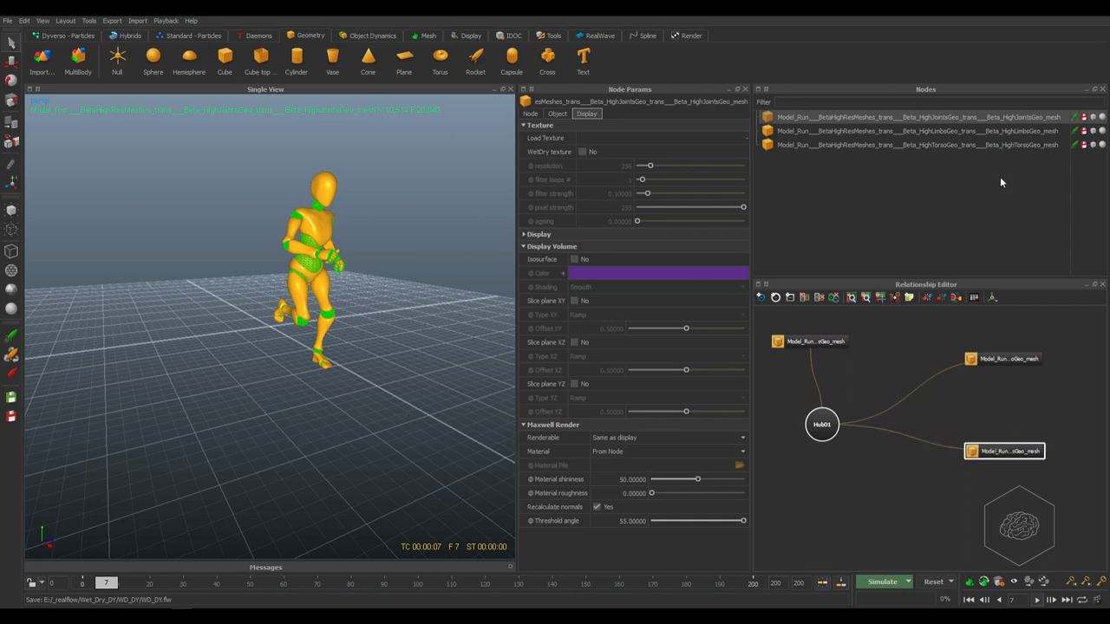
click(1019, 130)
Hide the torso and joints meshes in the viewport and select the limbs mesh.
drag(1082, 331, 933, 525)
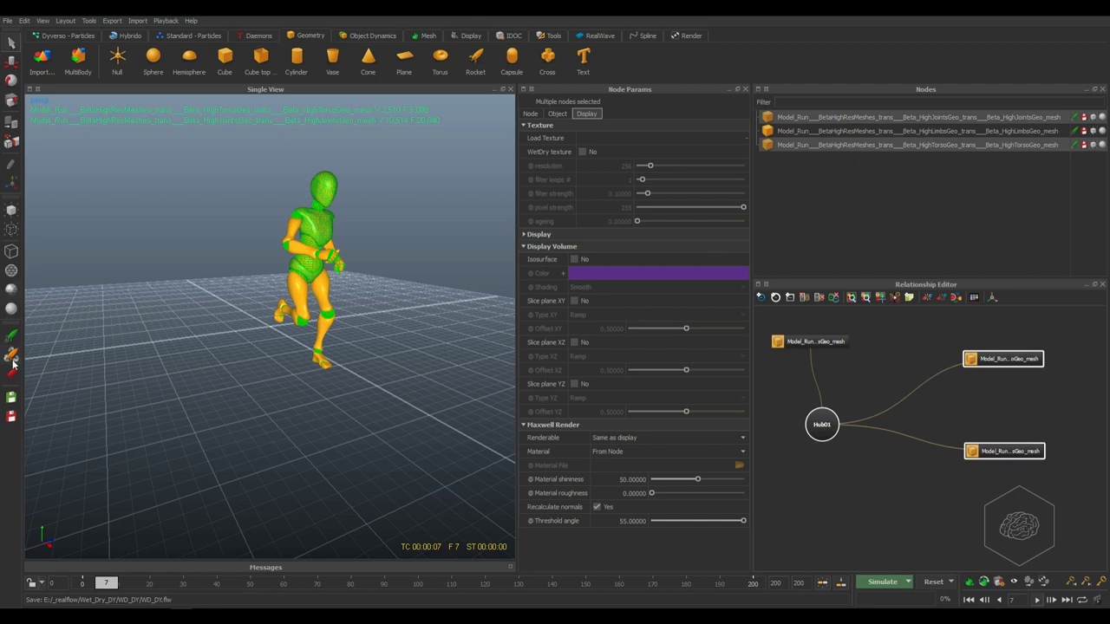
click(12, 231)
click(328, 332)
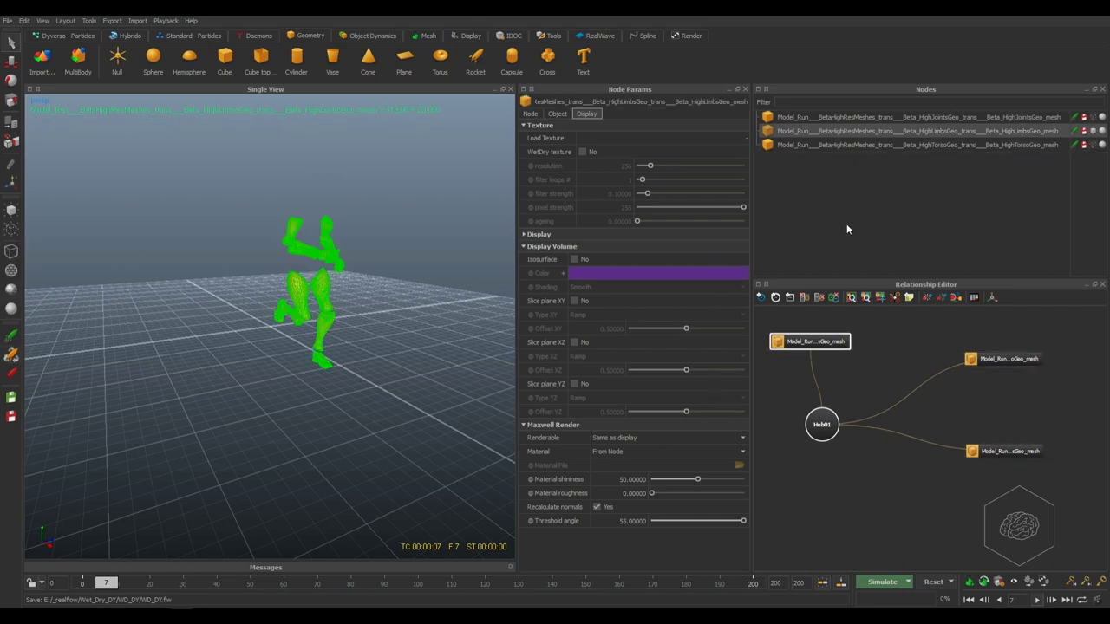
click(821, 341)
drag(824, 340, 828, 339)
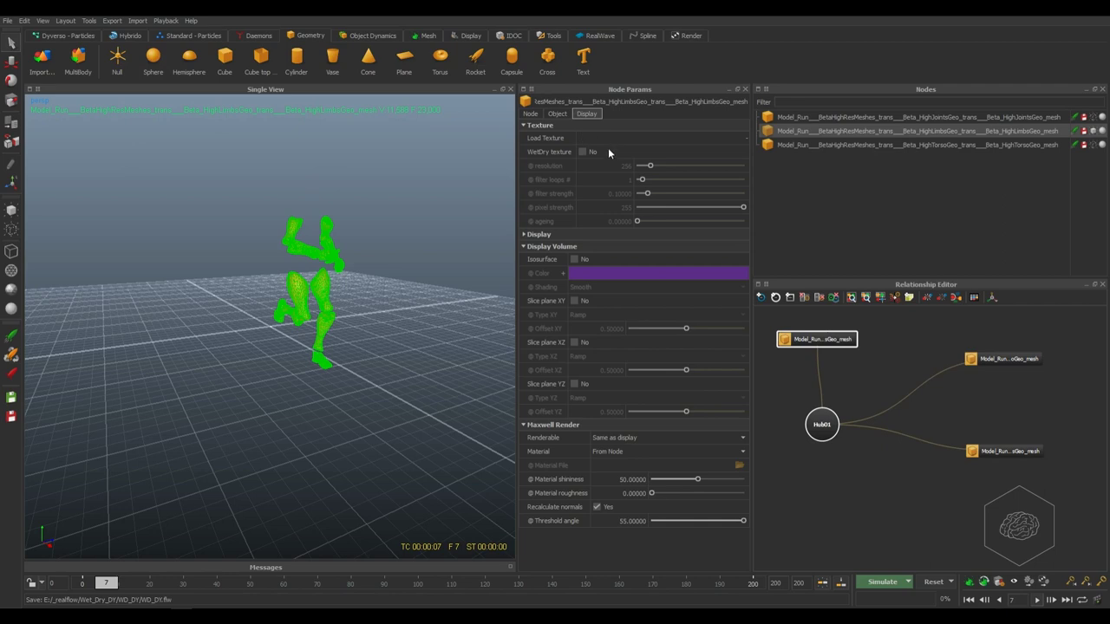
Enable the Wetmap texture export for the HighLimbsGeo mesh in Export Central and close the dialog.
click(115, 21)
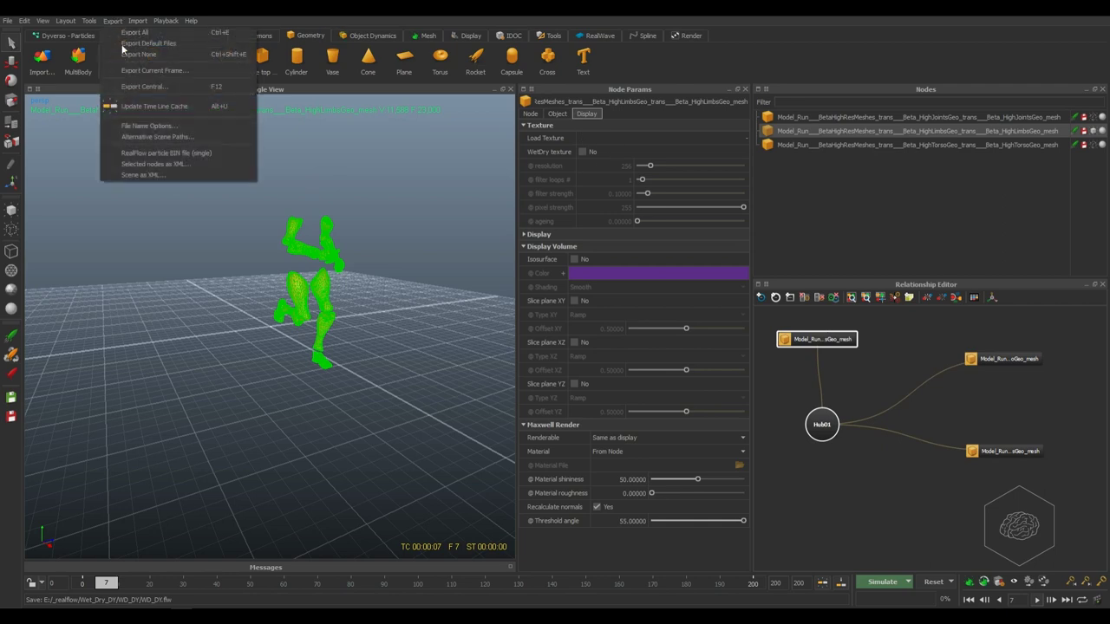
click(145, 87)
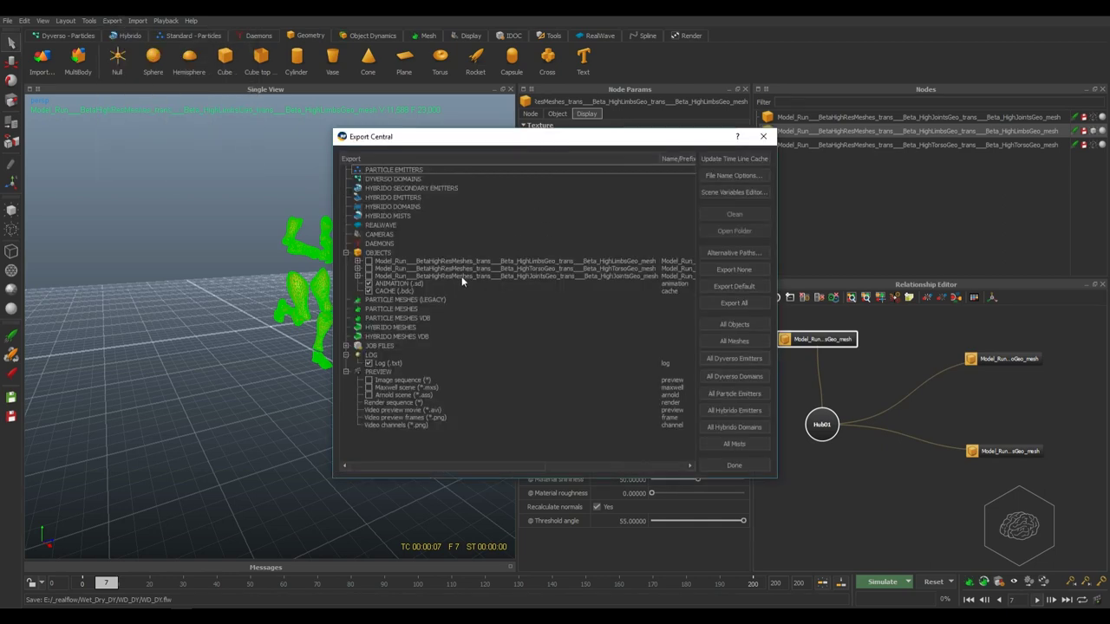
click(630, 260)
click(357, 260)
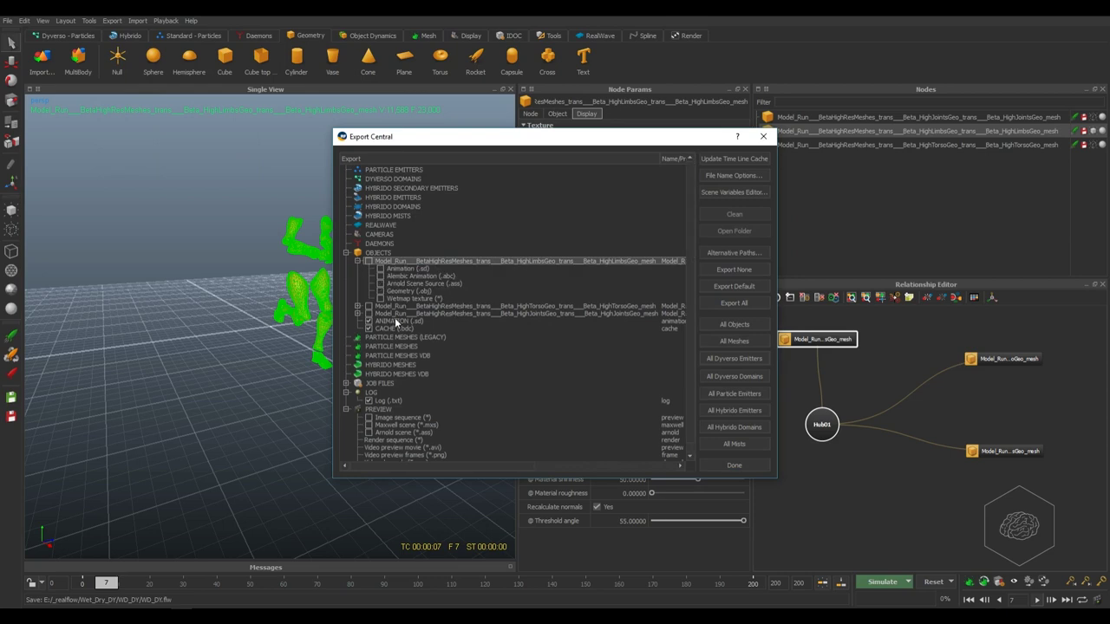
click(415, 298)
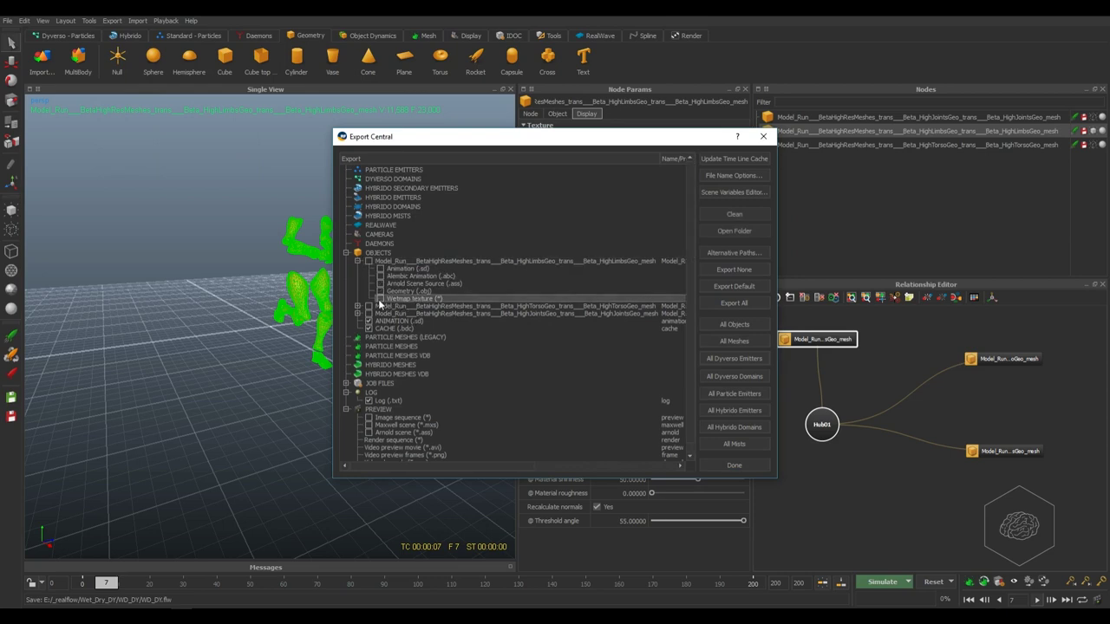
click(380, 298)
drag(630, 136, 360, 132)
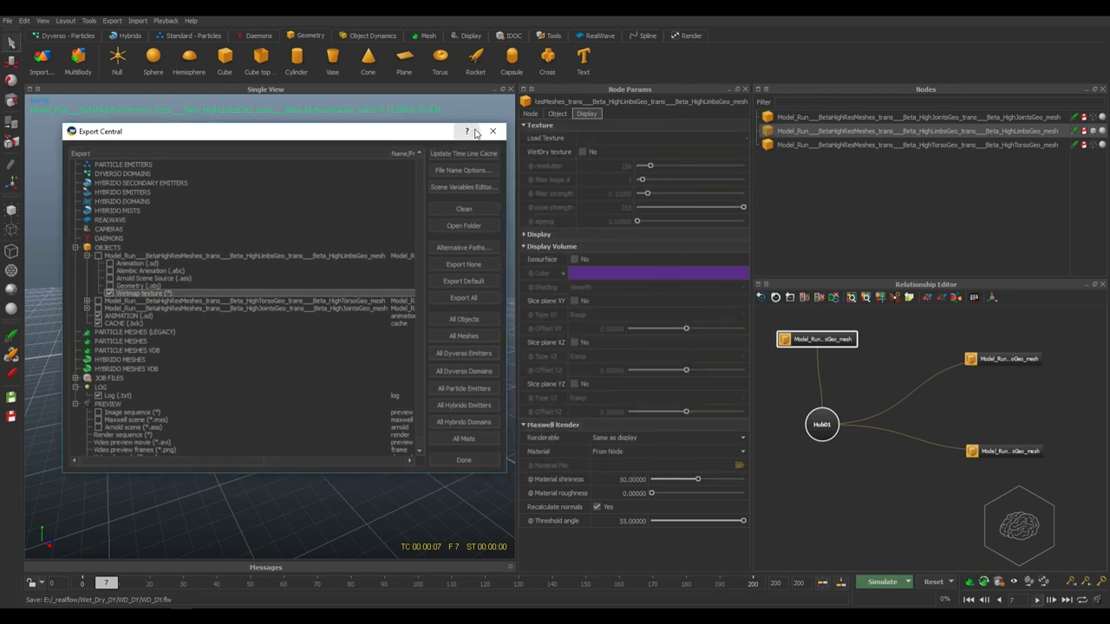
click(472, 460)
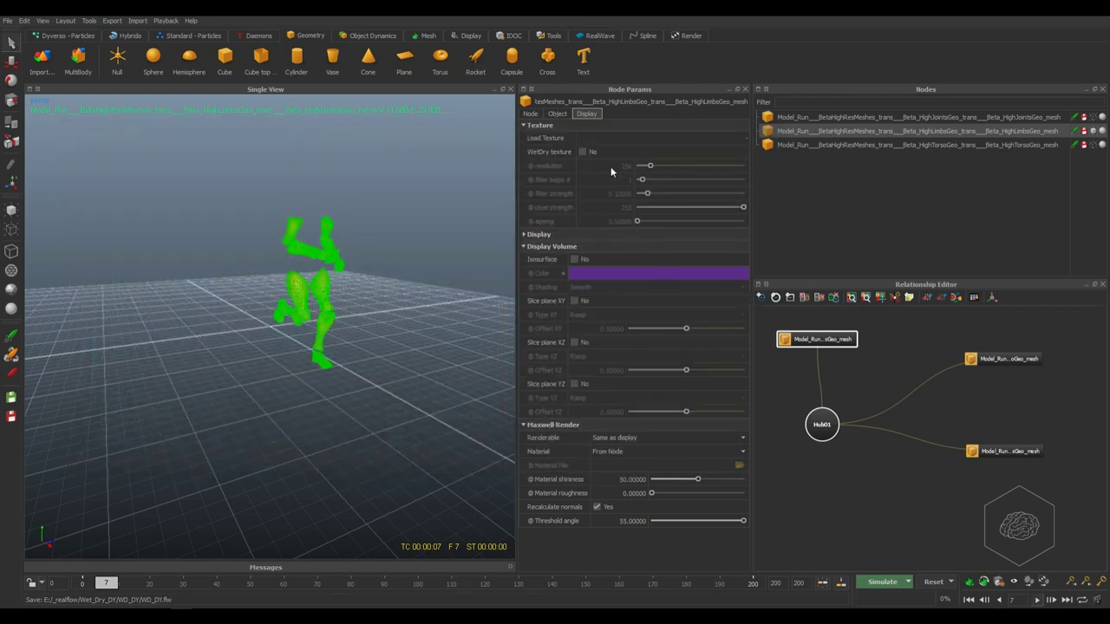
Enable the WetDry texture on the limbs mesh, check its unselected appearance in the viewport, and reselect it.
click(582, 152)
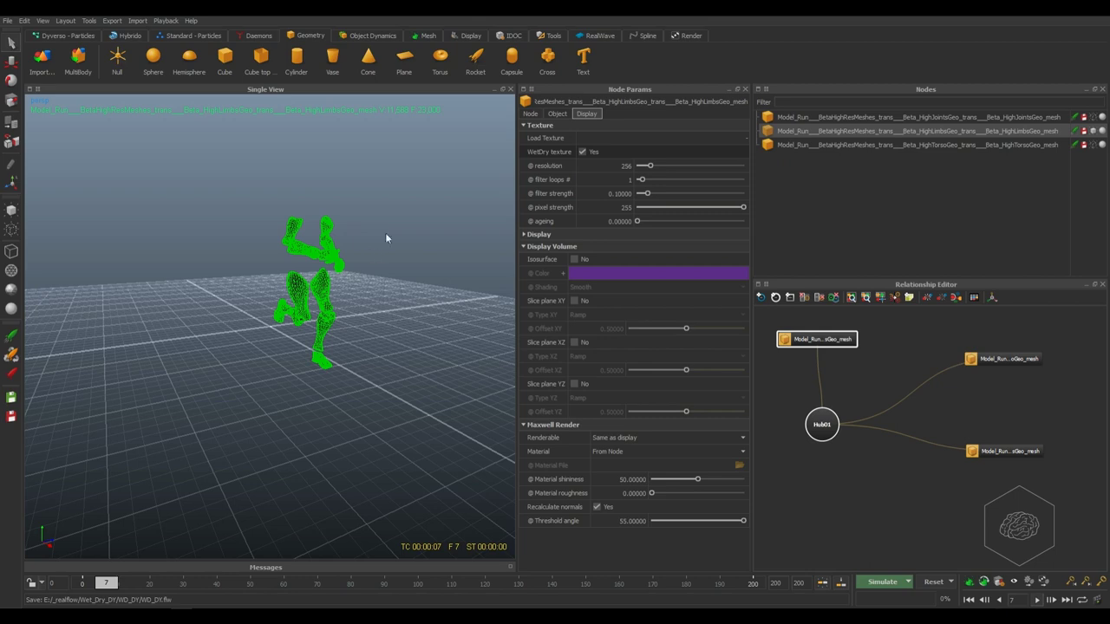
click(350, 299)
scroll(292, 300, up, 4)
scroll(292, 300, down, 2)
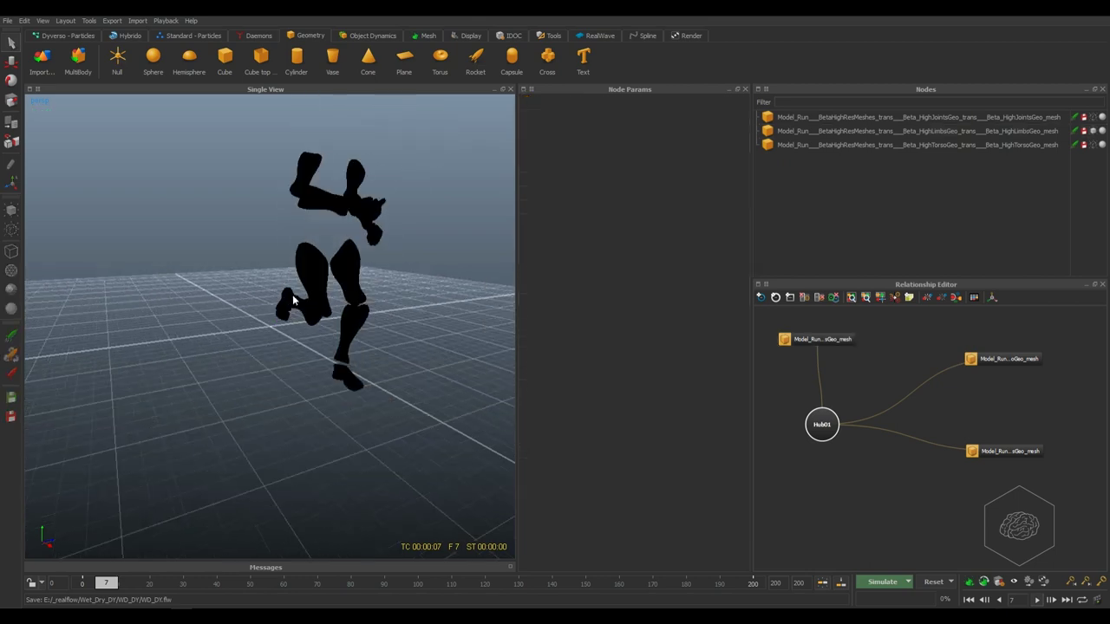
click(356, 293)
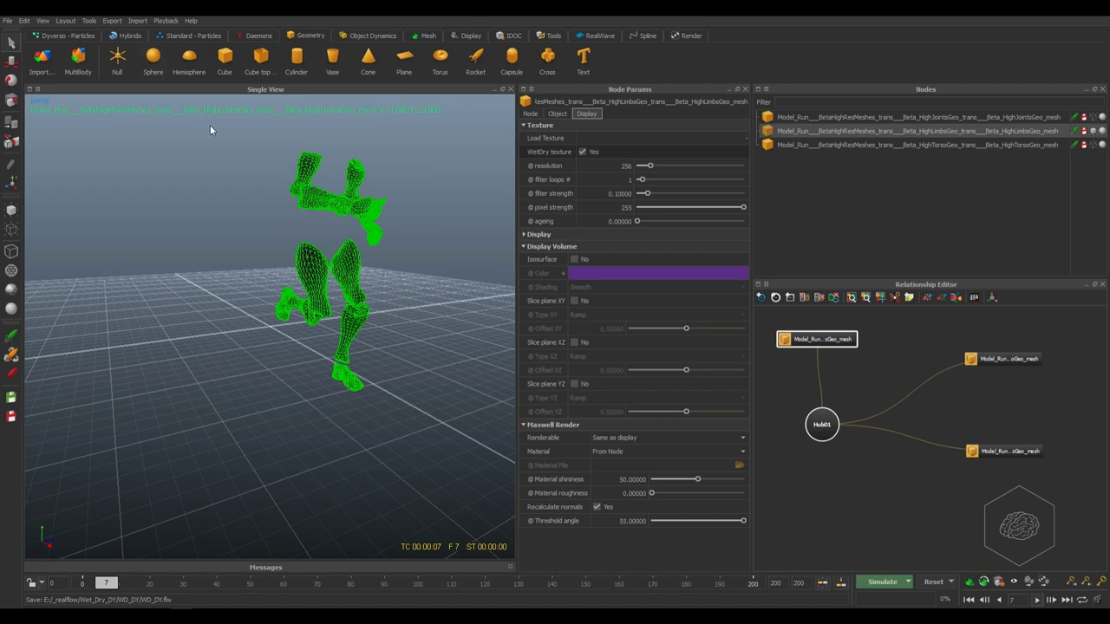
Set the limbs mesh's Wetmap texture export format to png in a widened Export Central dialog.
key(F10)
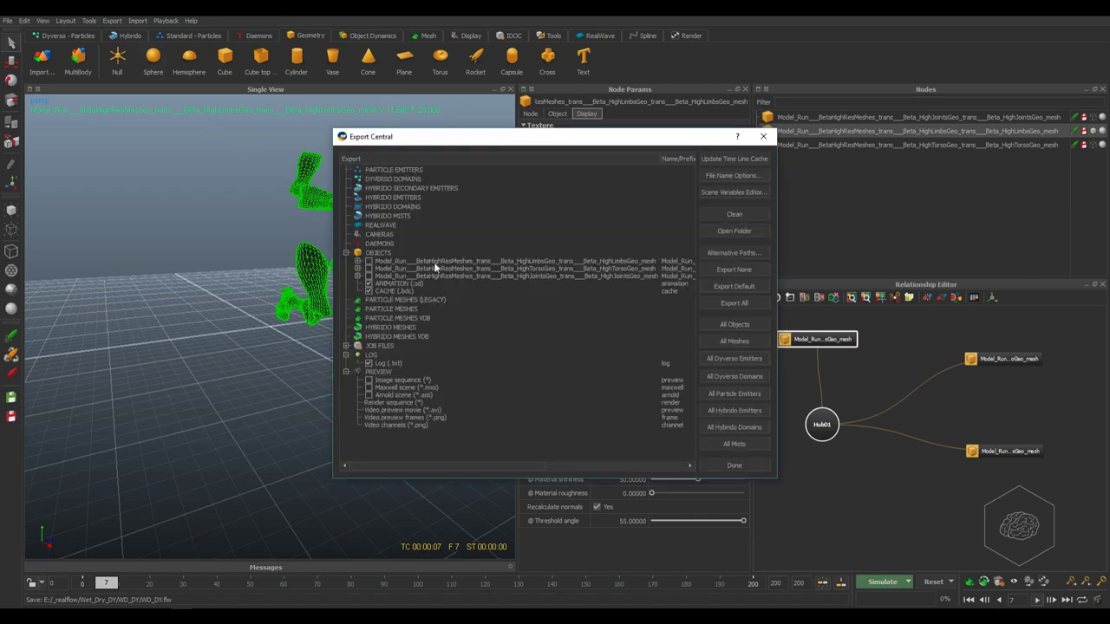
click(357, 261)
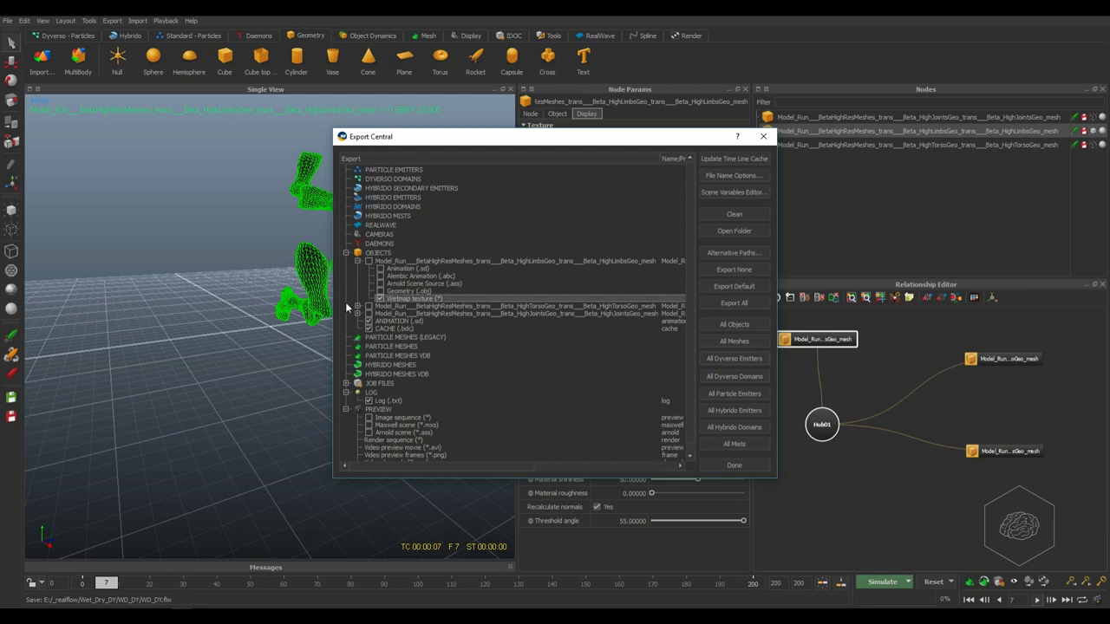
drag(334, 299, 149, 299)
drag(149, 298, 146, 298)
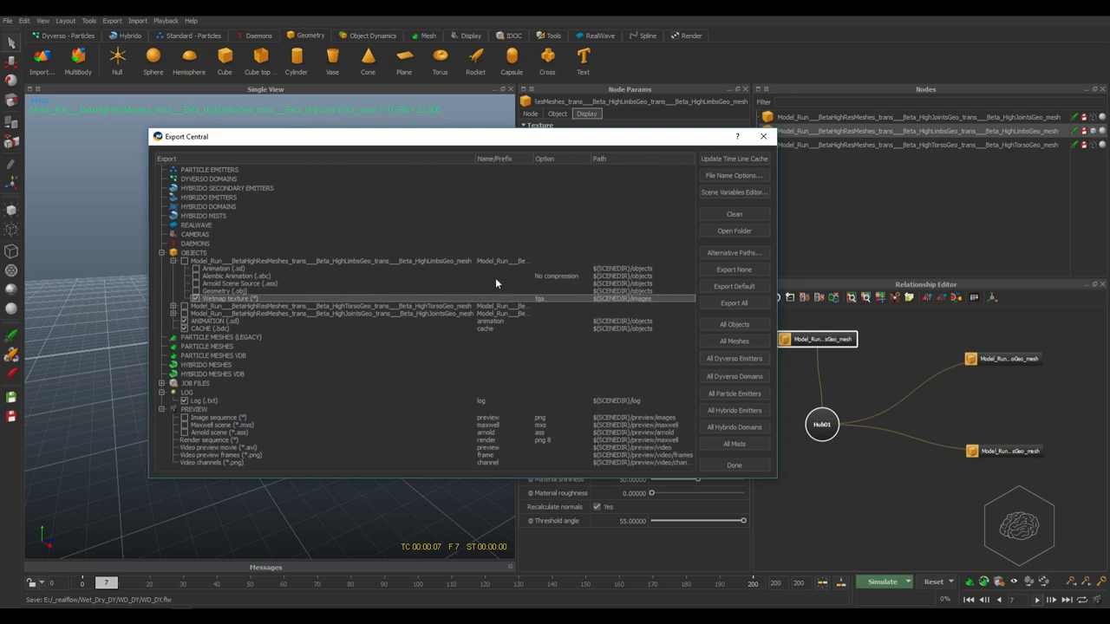
click(549, 298)
click(577, 297)
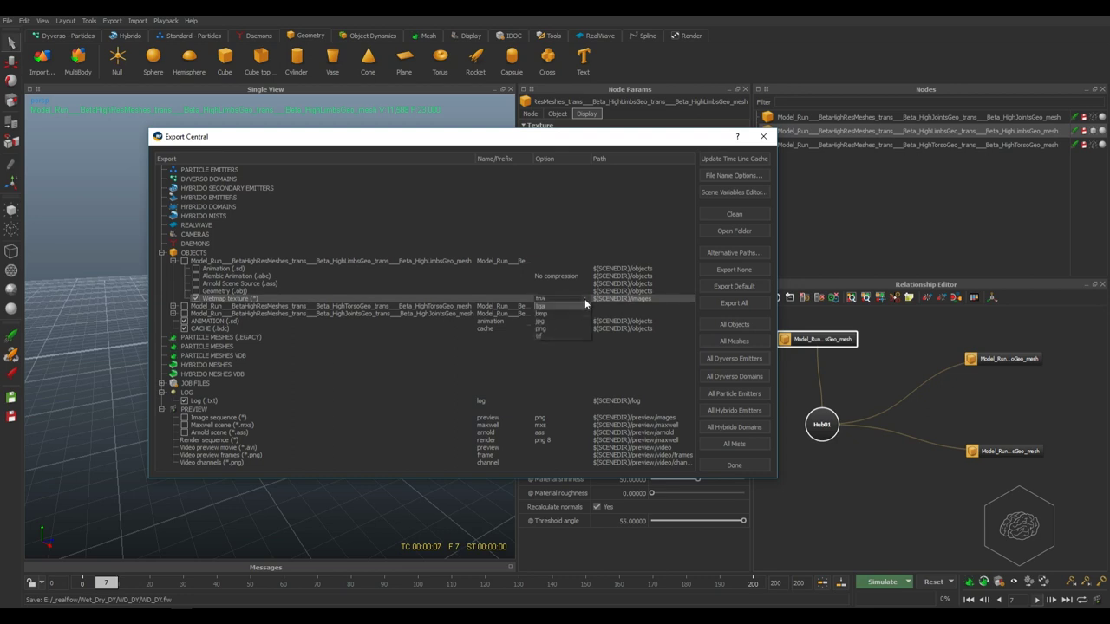
click(552, 328)
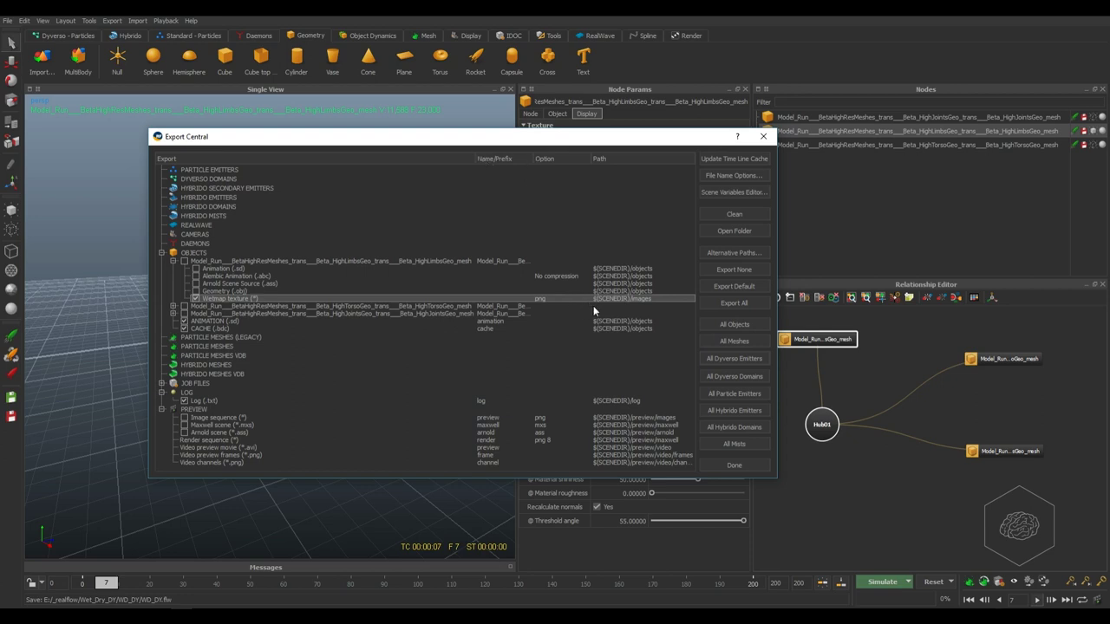
Enable the export entry of the HighLimbsGeo mesh itself in Export Central and close the dialog.
mouse_move(476, 159)
mouse_down()
mouse_move(369, 159)
mouse_move(503, 160)
mouse_move(482, 158)
mouse_up()
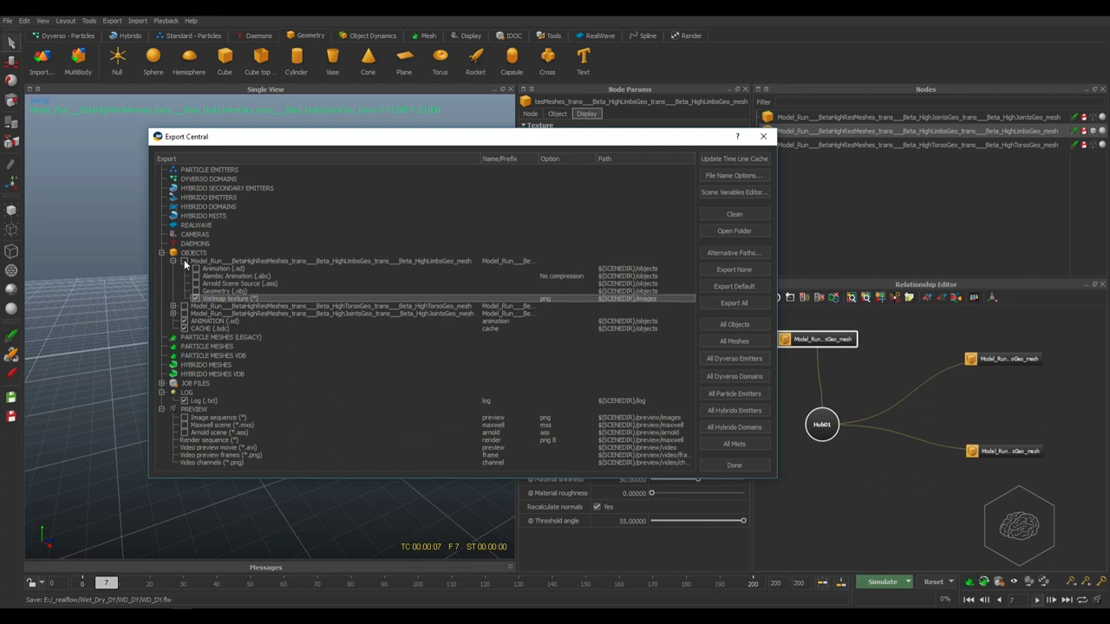
click(499, 261)
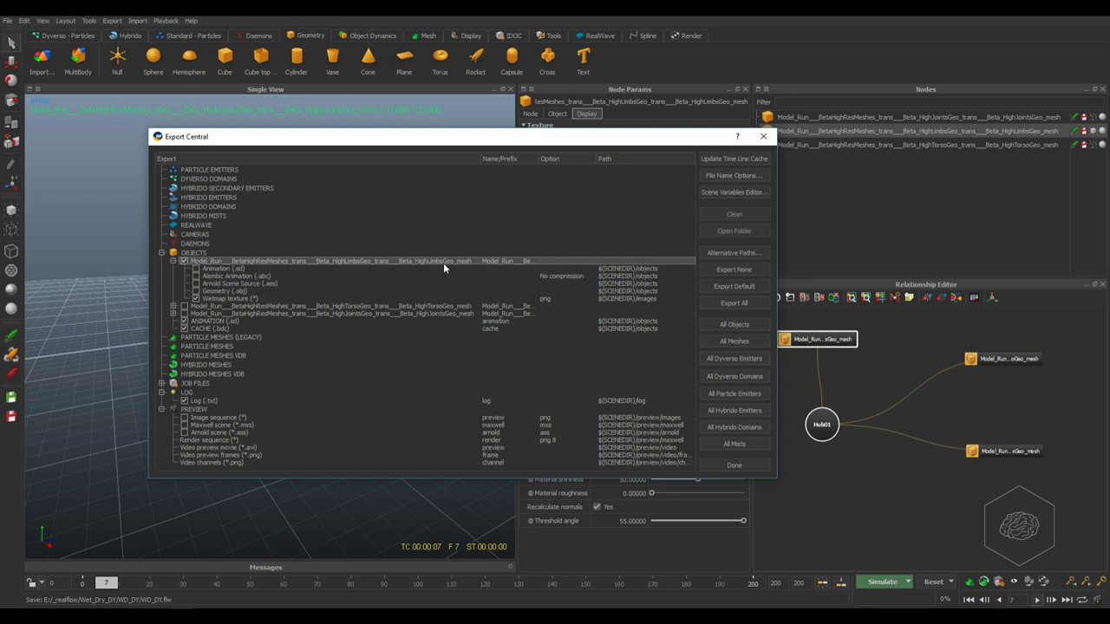
click(734, 464)
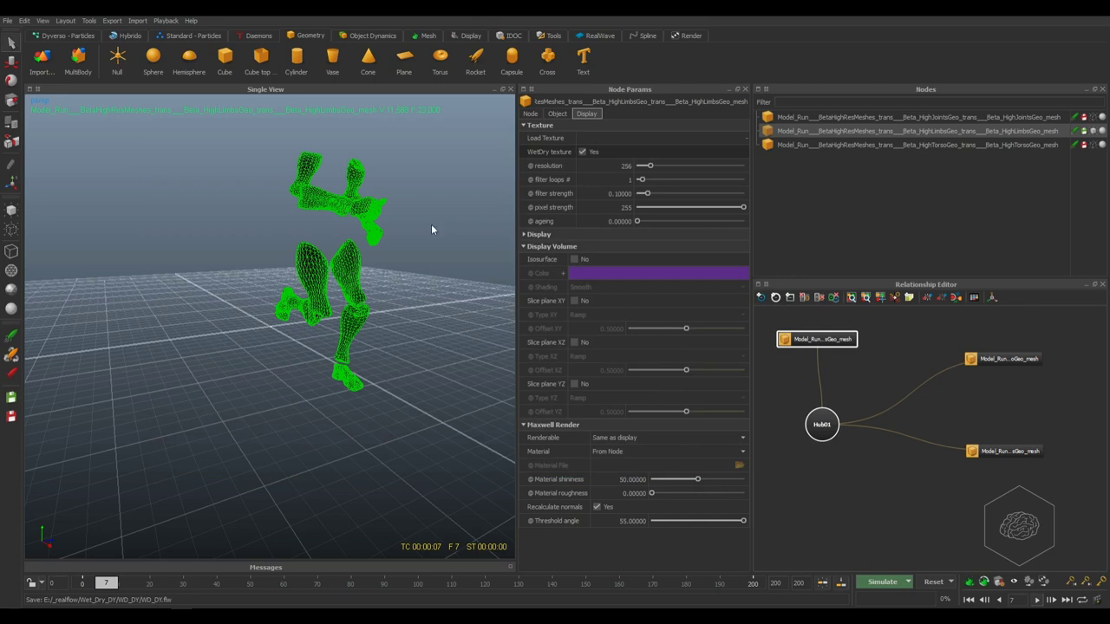
Add a Dyverso particle domain and a square Dyverso emitter to the scene.
click(183, 210)
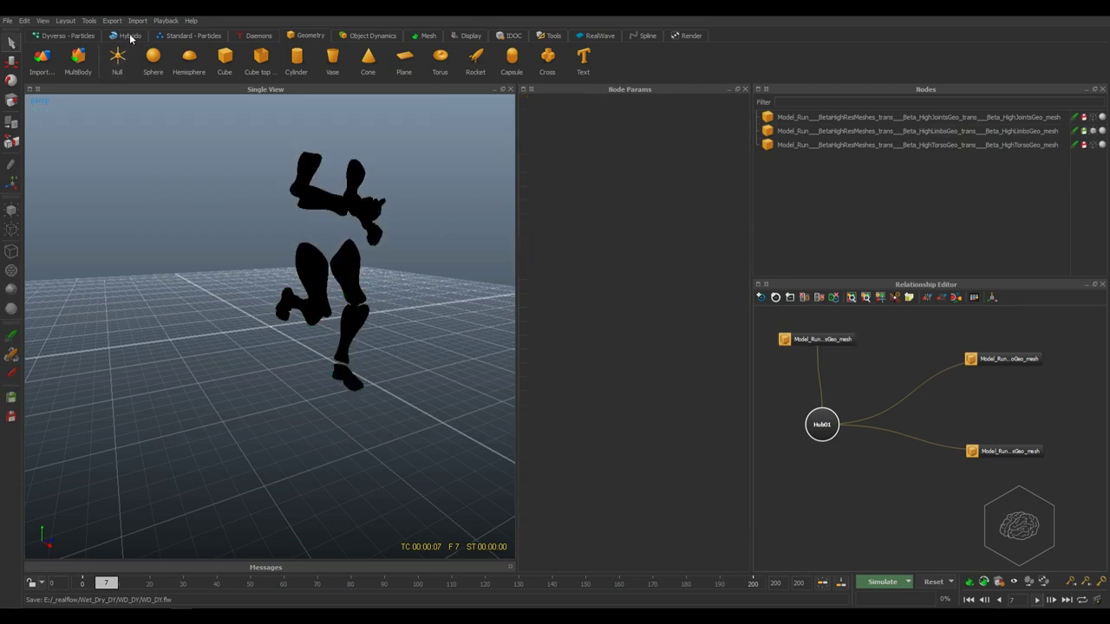
click(60, 39)
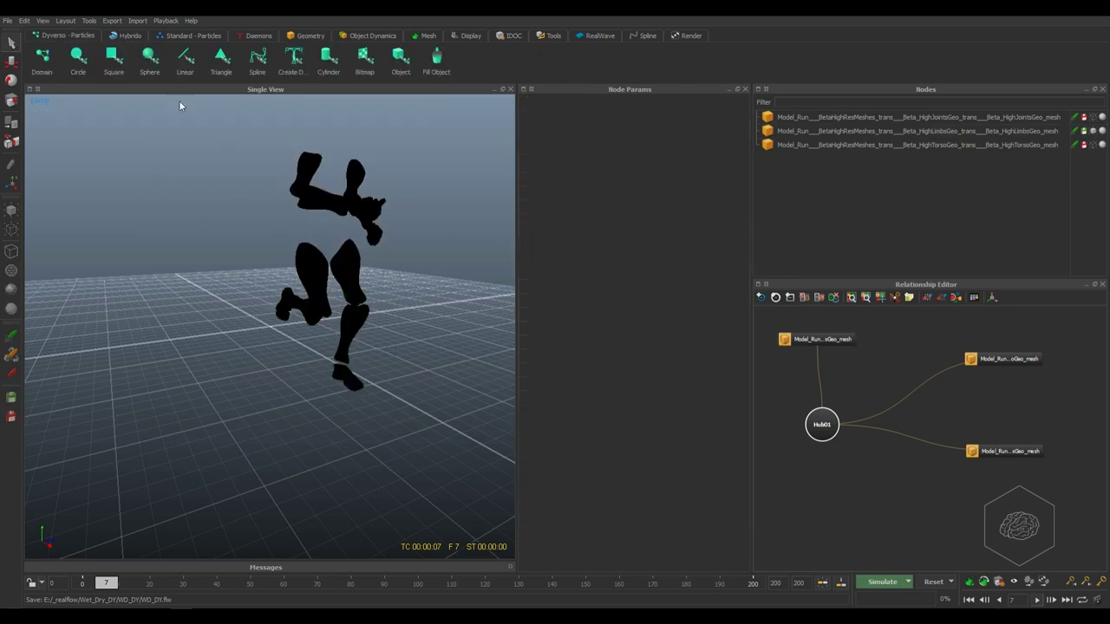
click(42, 62)
click(114, 57)
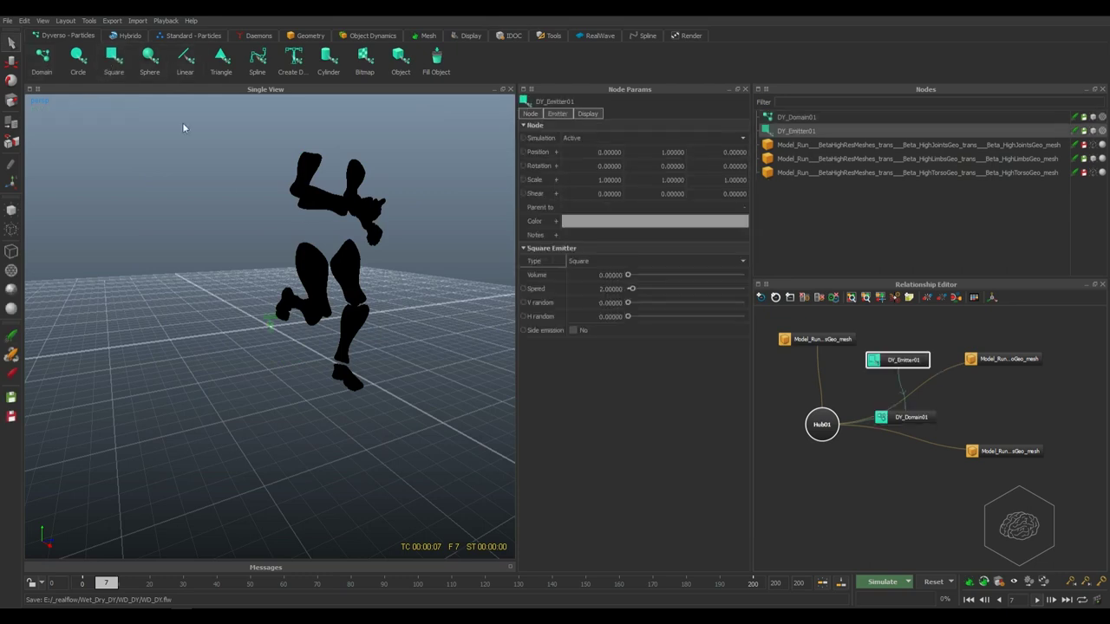
Arrange the Dyverso domain node below Hub01 in the Relationship Editor, with the emitter node directly beneath it.
drag(921, 417, 817, 495)
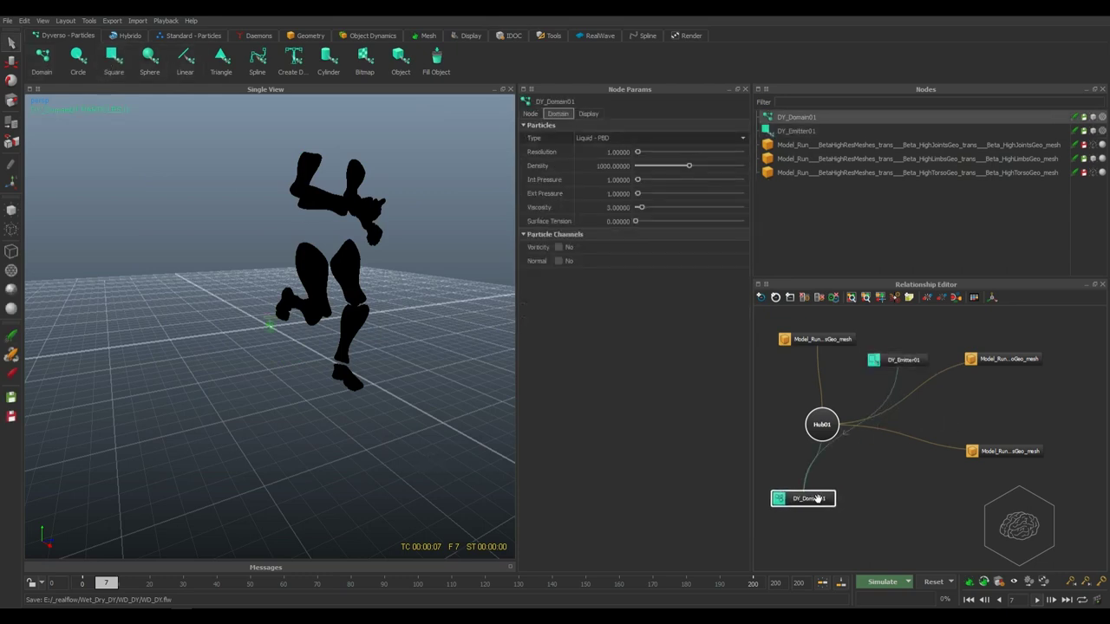
drag(916, 360, 828, 538)
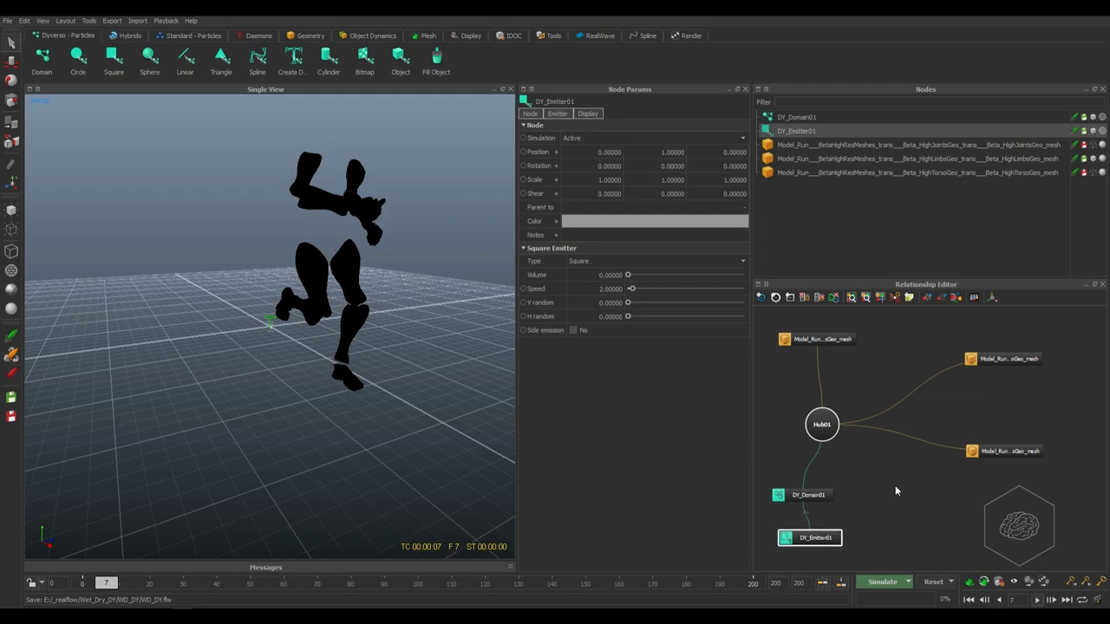
middle_drag(897, 490, 949, 432)
drag(947, 418, 830, 537)
drag(839, 468, 879, 474)
click(912, 467)
Move the square emitter under the runner's planted foot at frame 7, to about X 14.44 and Z -1.62.
key(w)
alt+drag(237, 333, 233, 395)
scroll(234, 395, up, 4)
alt+middle_drag(239, 379, 277, 274)
alt+drag(277, 274, 184, 354)
drag(327, 374, 282, 370)
alt+drag(253, 415, 417, 245)
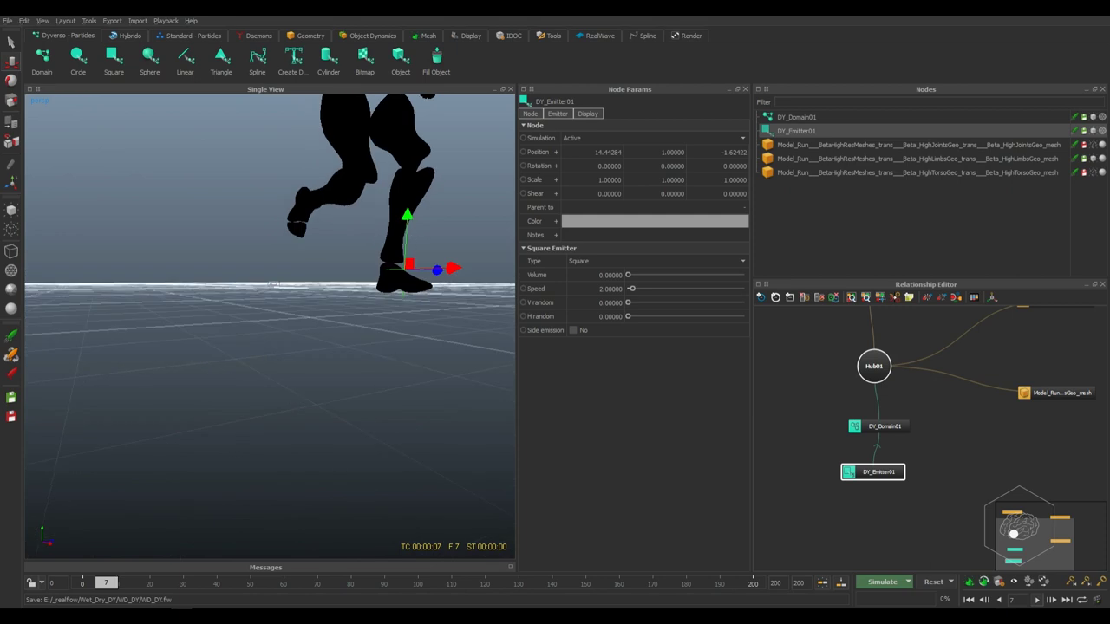
alt+drag(238, 355, 289, 512)
mouse_move(105, 589)
mouse_down()
mouse_move(118, 590)
mouse_move(107, 587)
mouse_up()
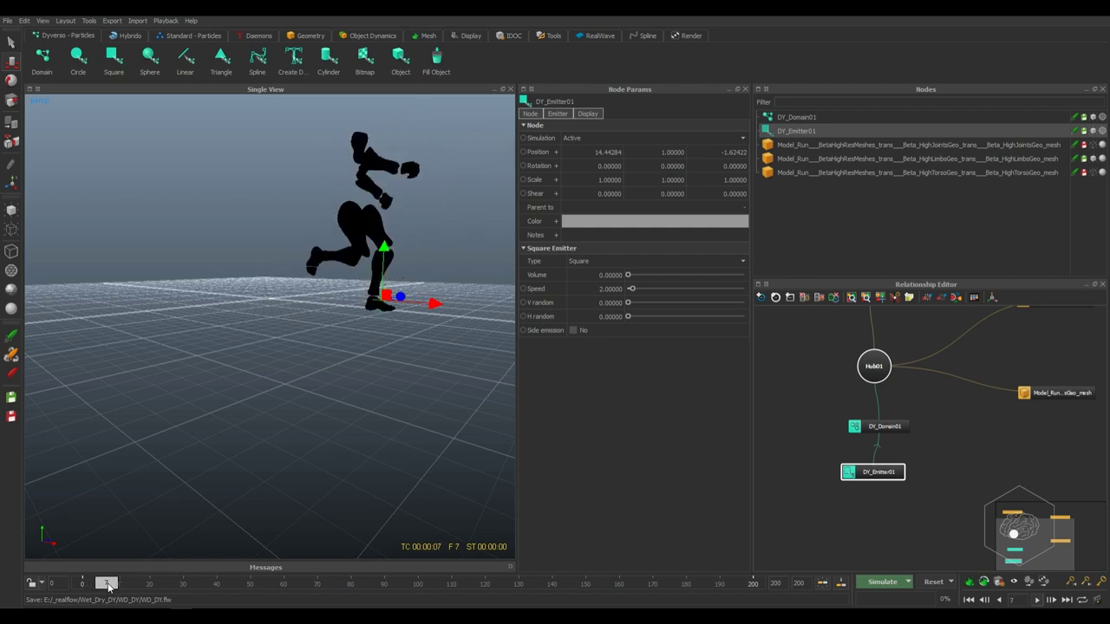
Lower the emitter to about Y 0.06, shift it to Z -1.51, and scale it to about 5.18 by 7.89 around the foot.
alt+right_drag(363, 370, 453, 312)
alt+middle_drag(476, 299, 269, 316)
drag(340, 256, 386, 324)
key(r)
drag(315, 426, 405, 521)
alt+drag(373, 411, 304, 376)
alt+drag(282, 433, 326, 367)
alt+drag(343, 272, 425, 261)
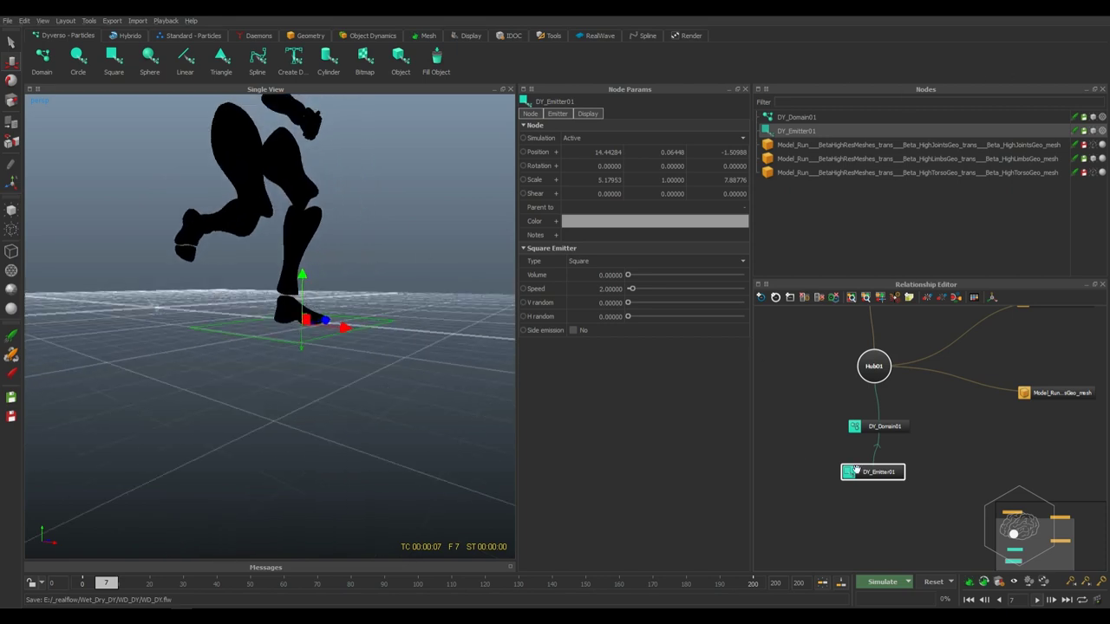
alt+drag(297, 342, 299, 357)
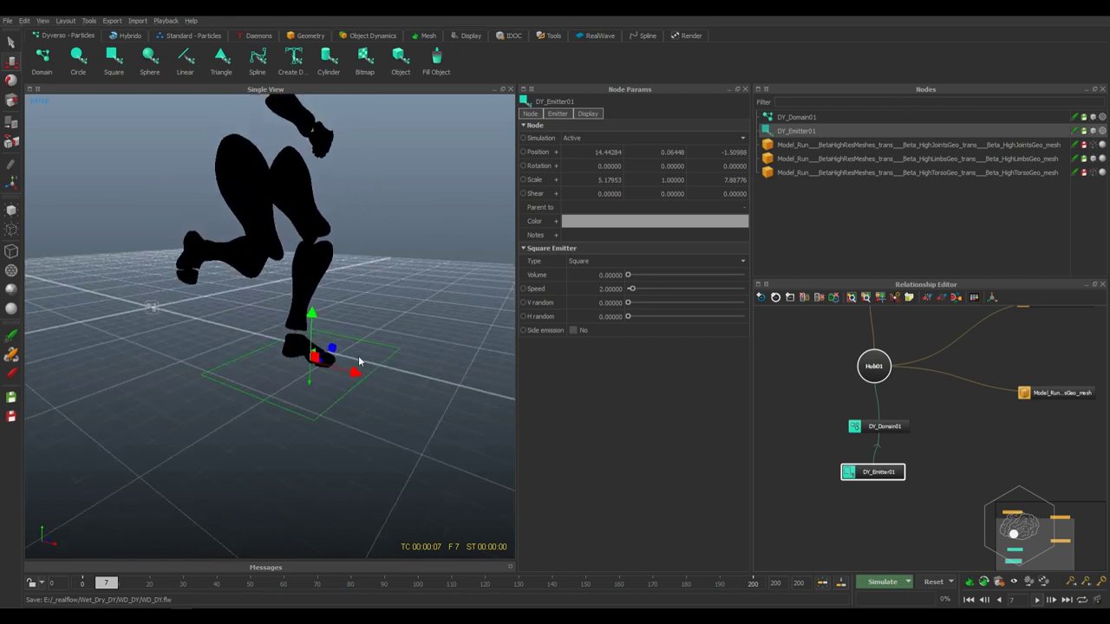
Check the runner's path up to frame 14, return to frame 0, and set the emitter's Z rotation to 180.
drag(96, 590, 132, 586)
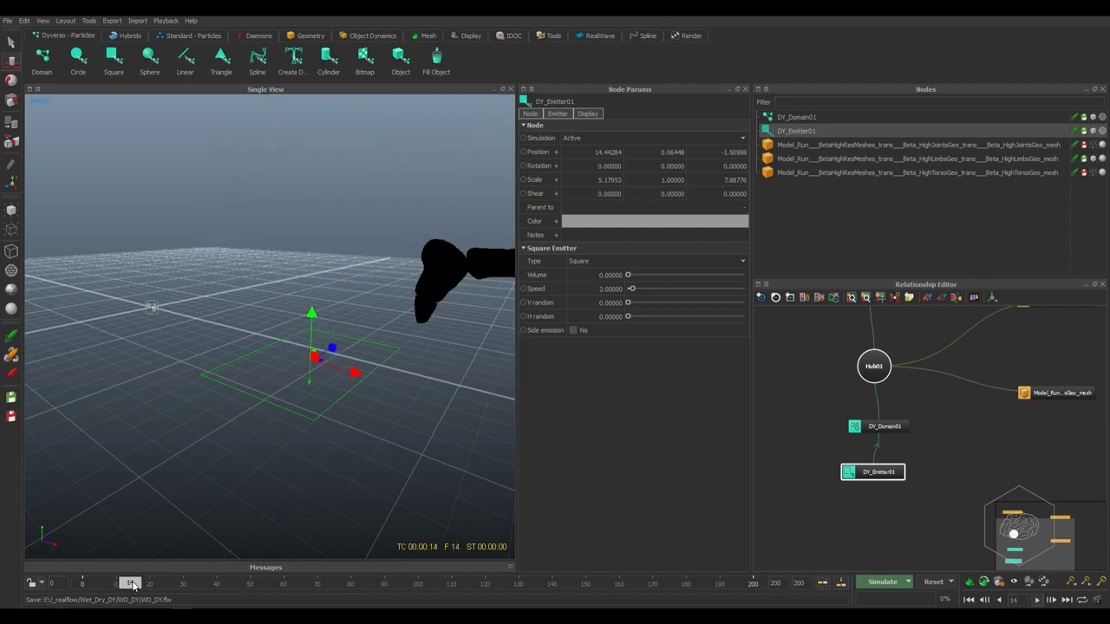
alt+right_drag(193, 406, 190, 337)
alt+drag(189, 337, 212, 348)
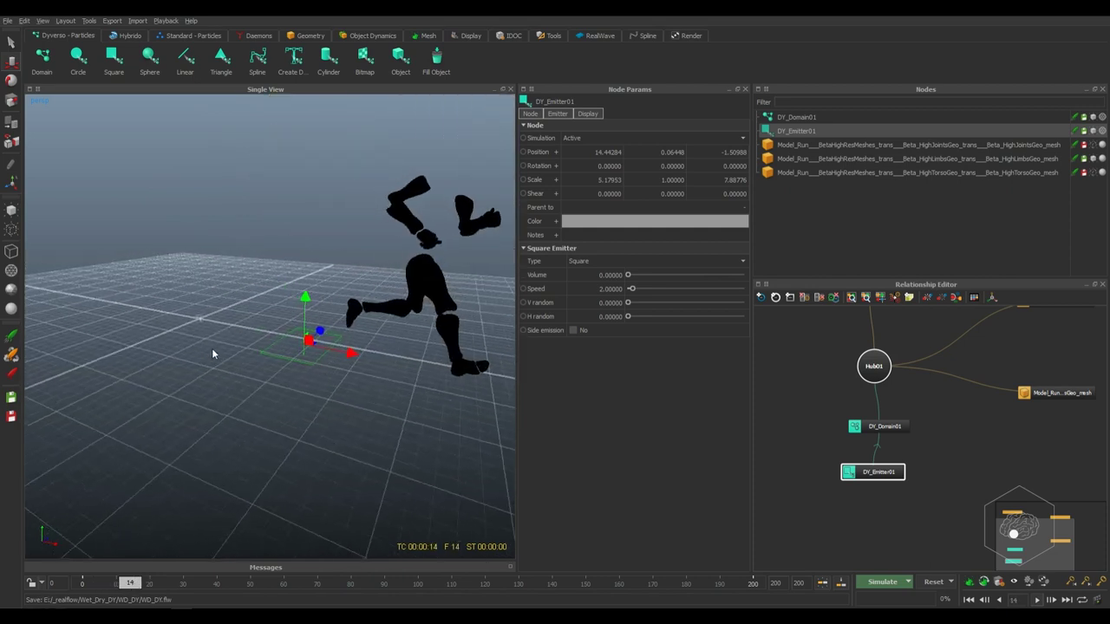
alt+right_drag(286, 376, 318, 381)
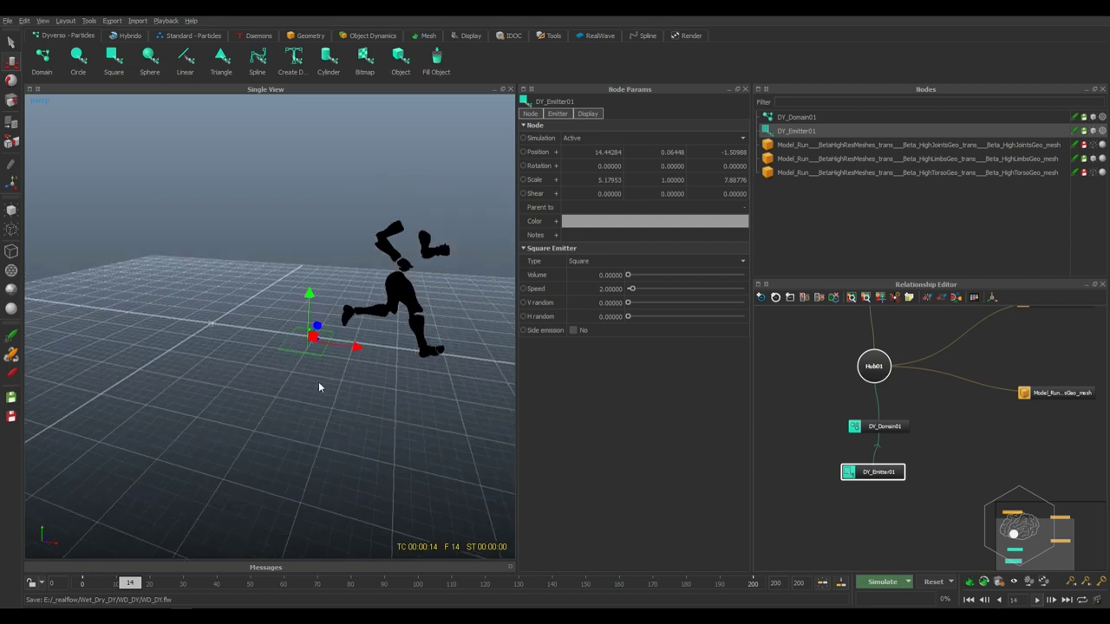
drag(130, 585, 60, 582)
alt+drag(338, 297, 383, 408)
key(e)
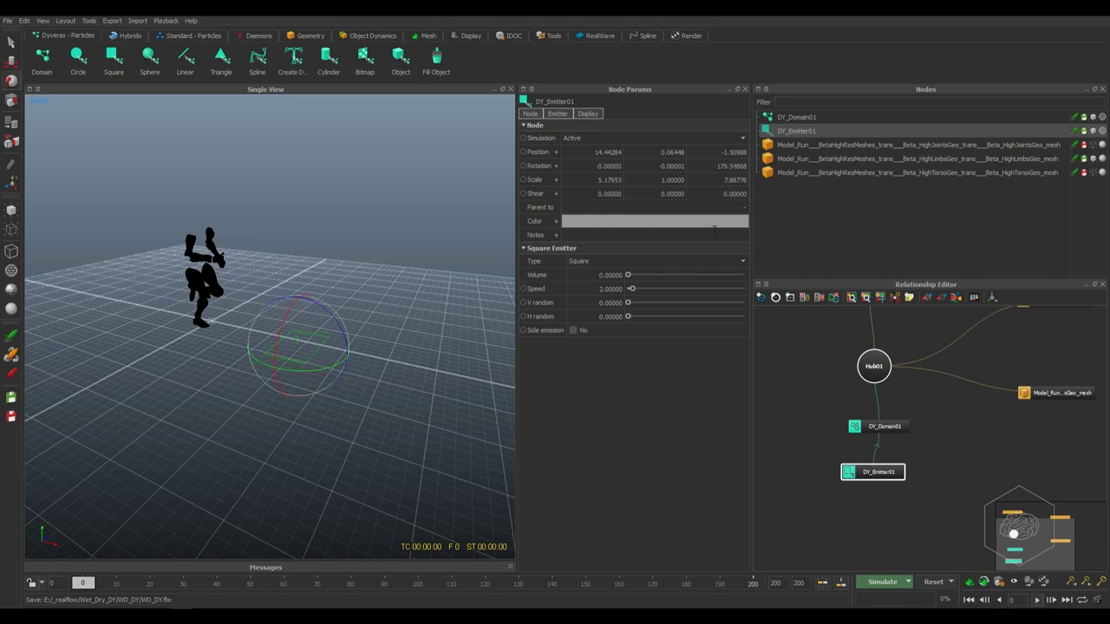
double_click(707, 164)
text(180)
key(Return)
Lower the flipped emitter slightly below the ground plane, to about Y -0.11.
alt+drag(288, 341, 307, 326)
scroll(307, 327, up, 5)
key(w)
drag(351, 355, 351, 362)
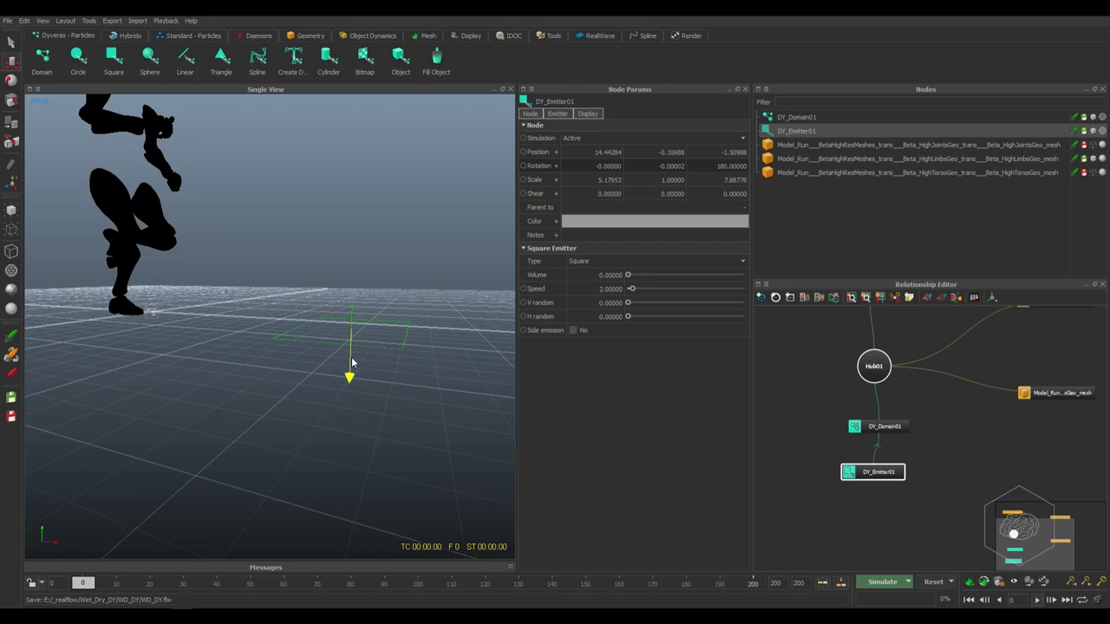
click(450, 390)
drag(405, 221, 267, 412)
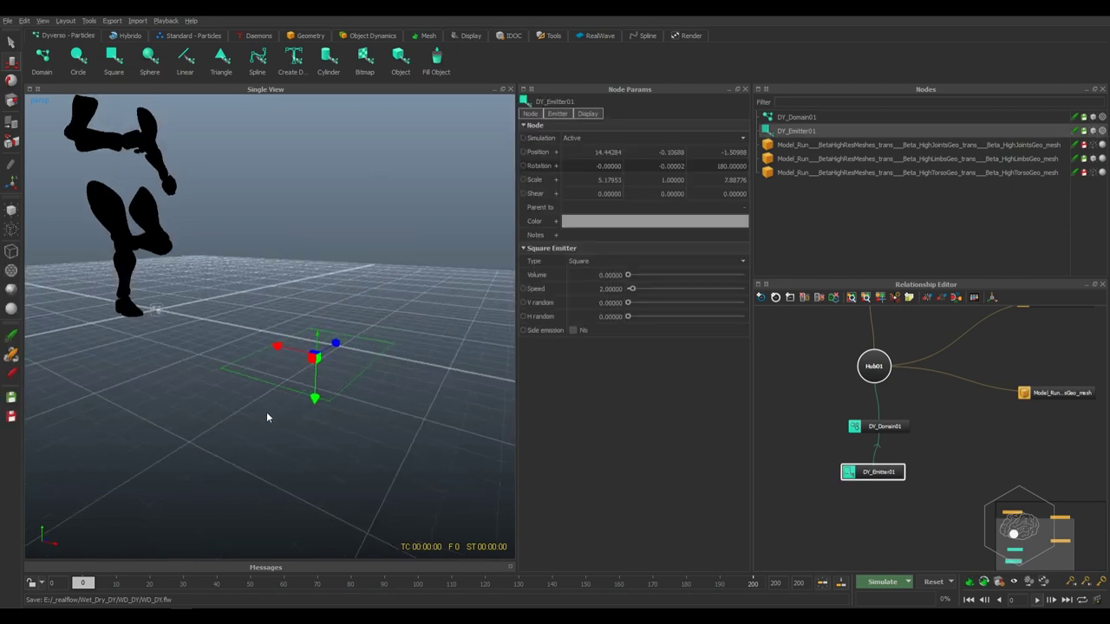
Set the square emitter's speed to 0 and its volume to 1.
click(589, 114)
click(564, 114)
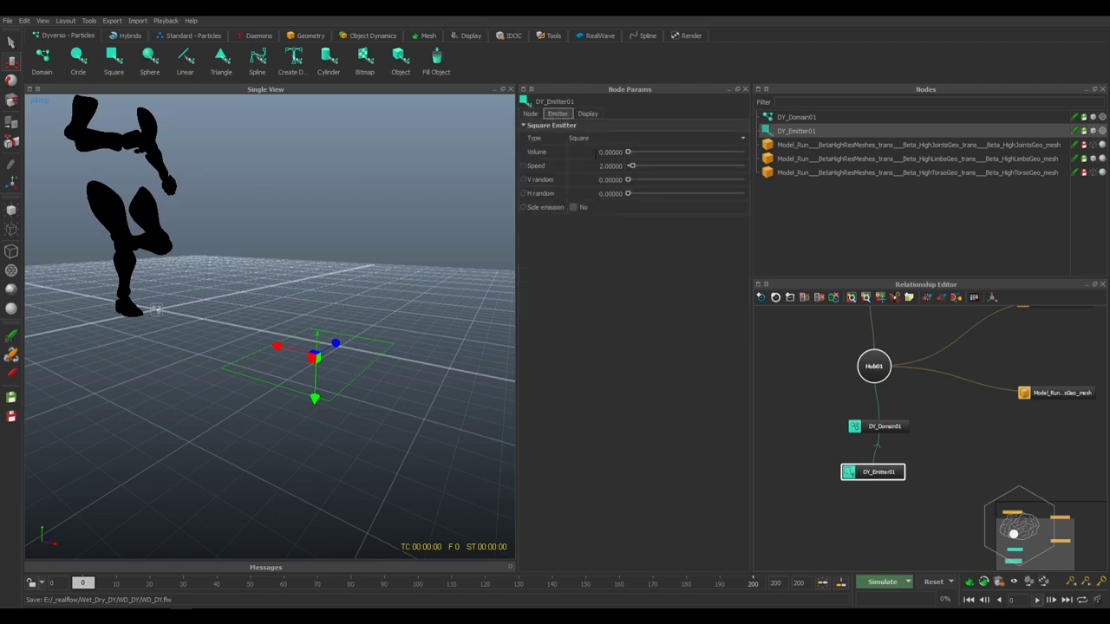
drag(596, 154, 681, 164)
key(Tab)
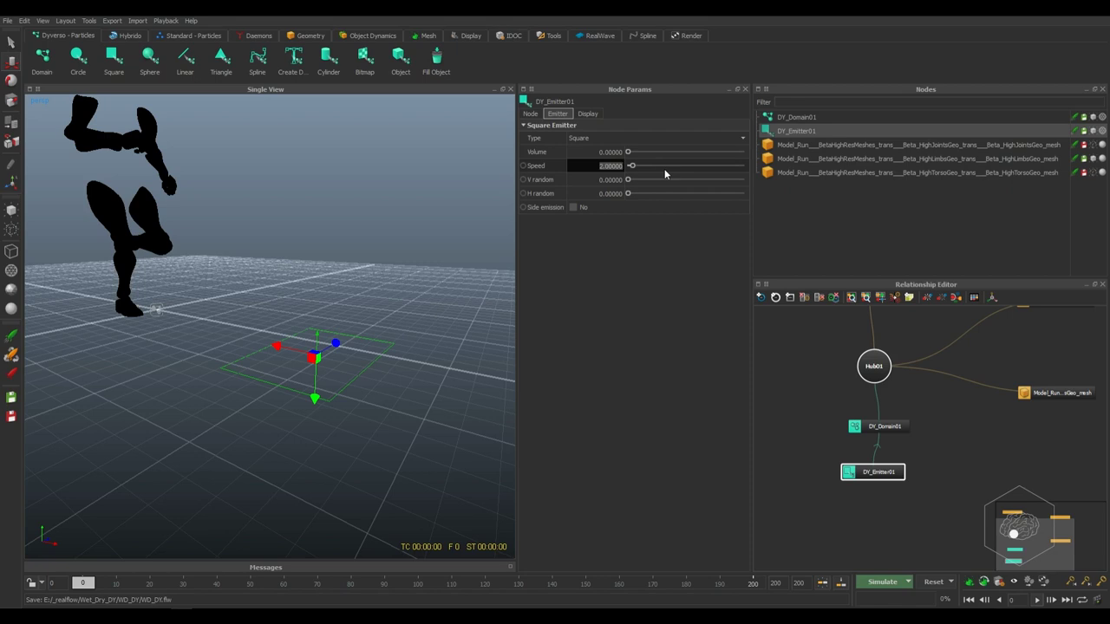
text(0)
key(Return)
key(shift+Tab)
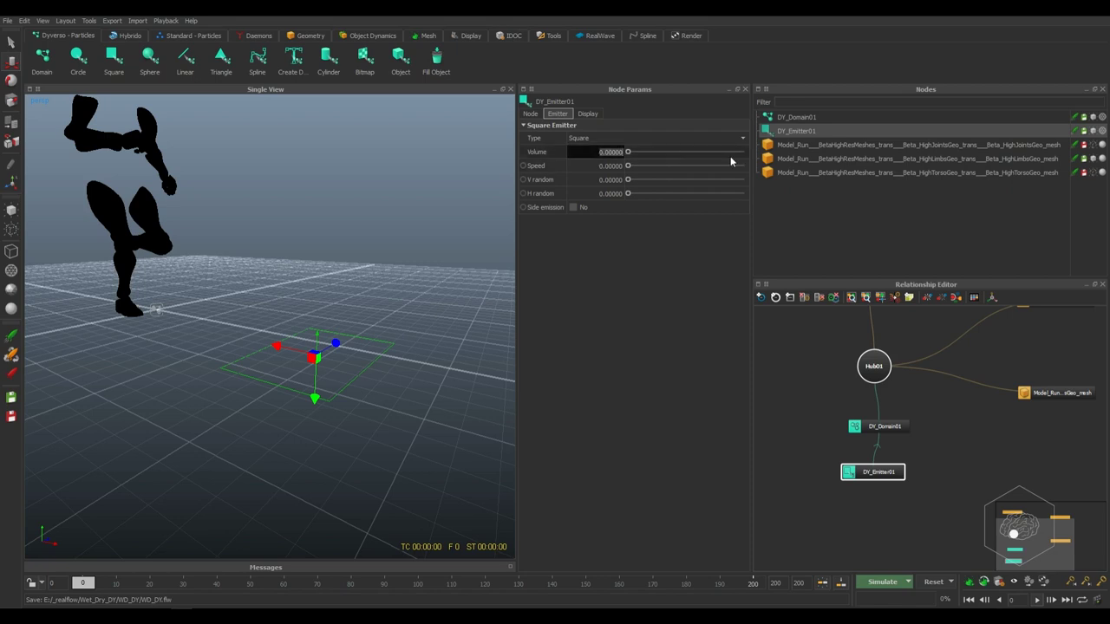
text(1)
key(Return)
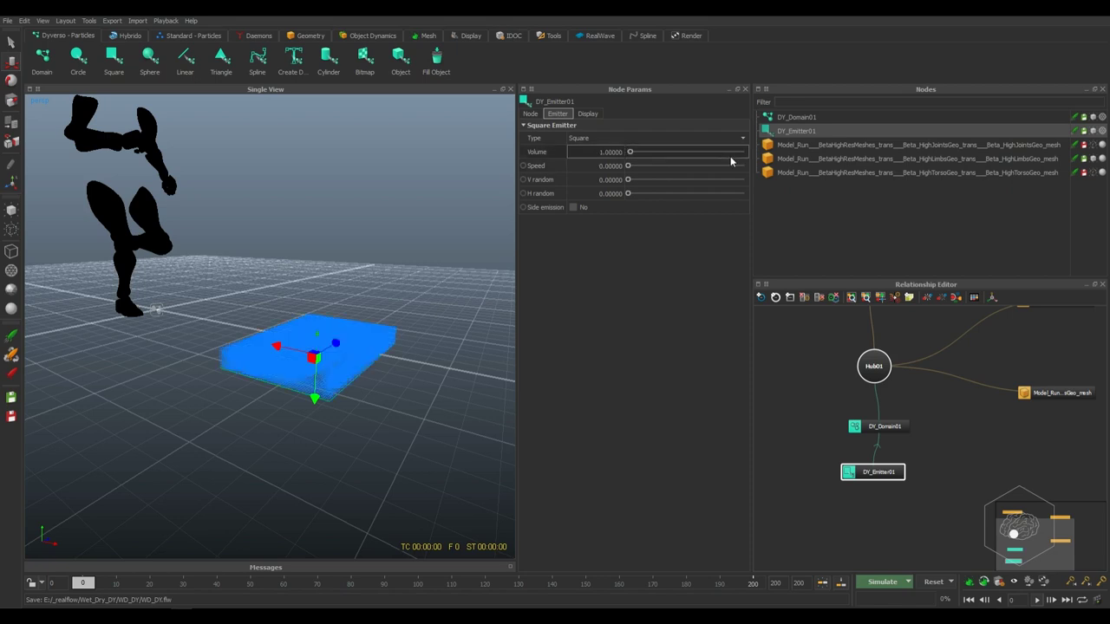
Check the foot against the emitter at frame 7, return to frame 0, and re-enter the emitter volume of 1 to regenerate its particles.
mouse_move(85, 584)
mouse_down()
mouse_move(119, 582)
mouse_move(87, 582)
mouse_move(105, 586)
mouse_up()
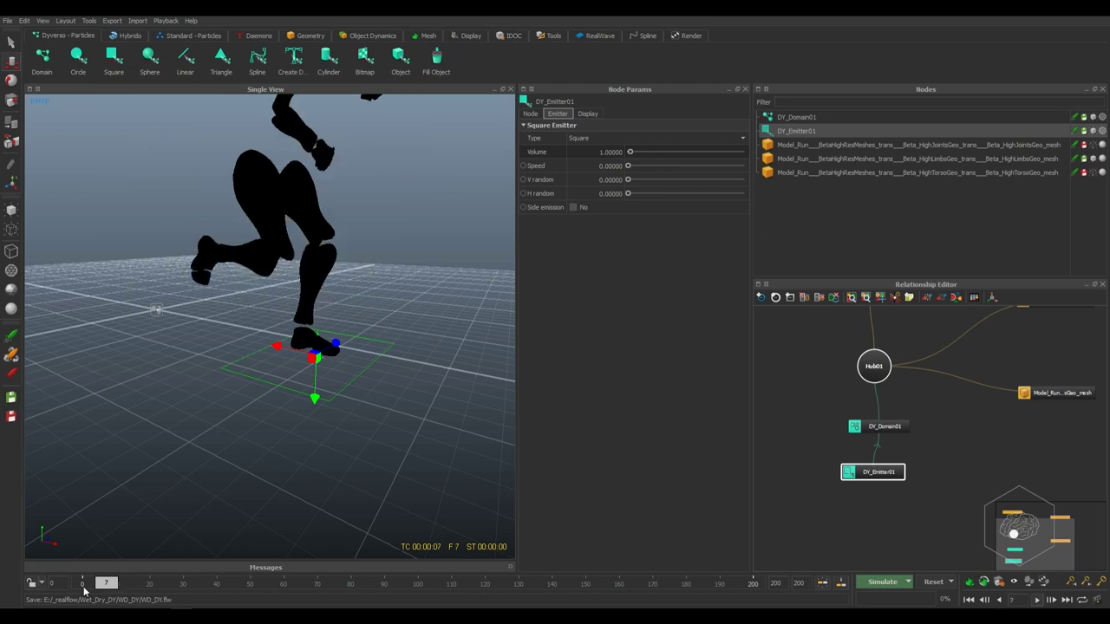
click(83, 587)
click(607, 153)
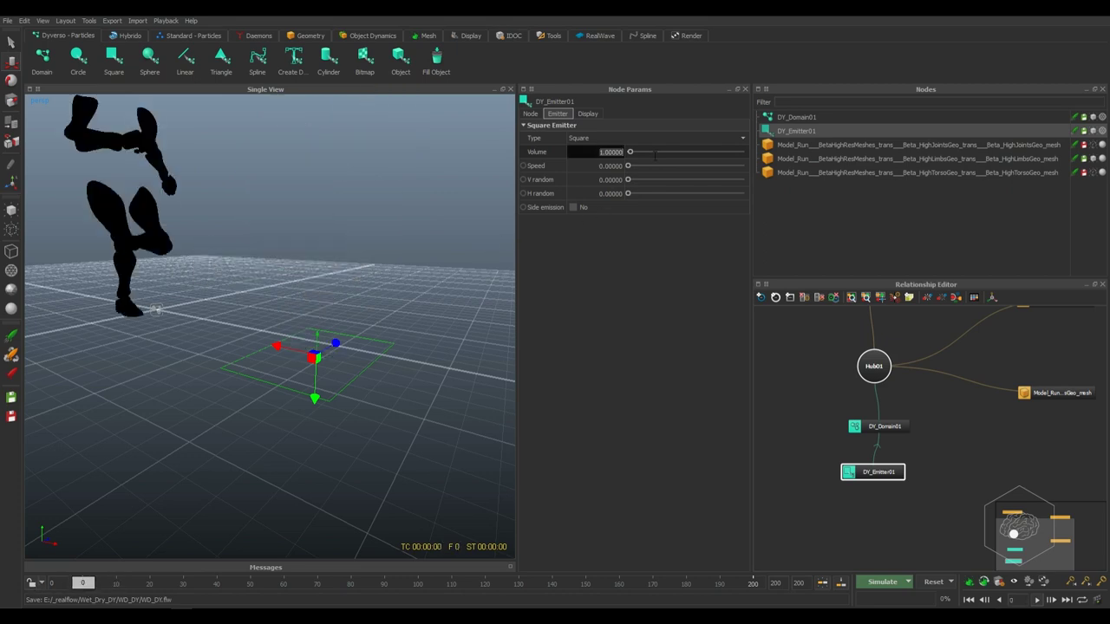
text(1)
key(Return)
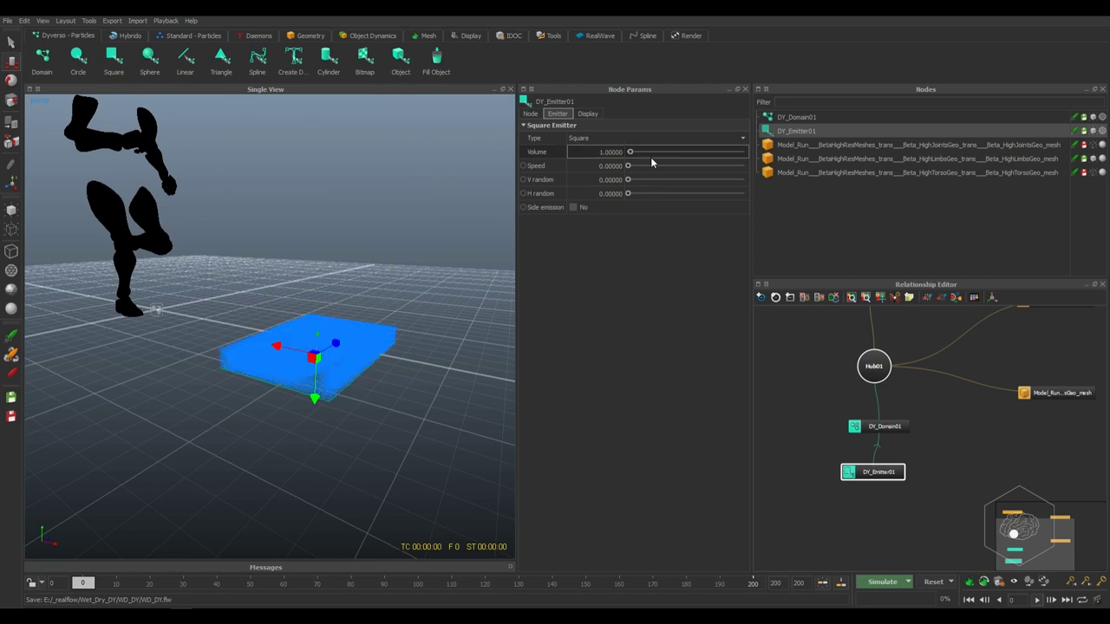
alt+drag(290, 307, 342, 289)
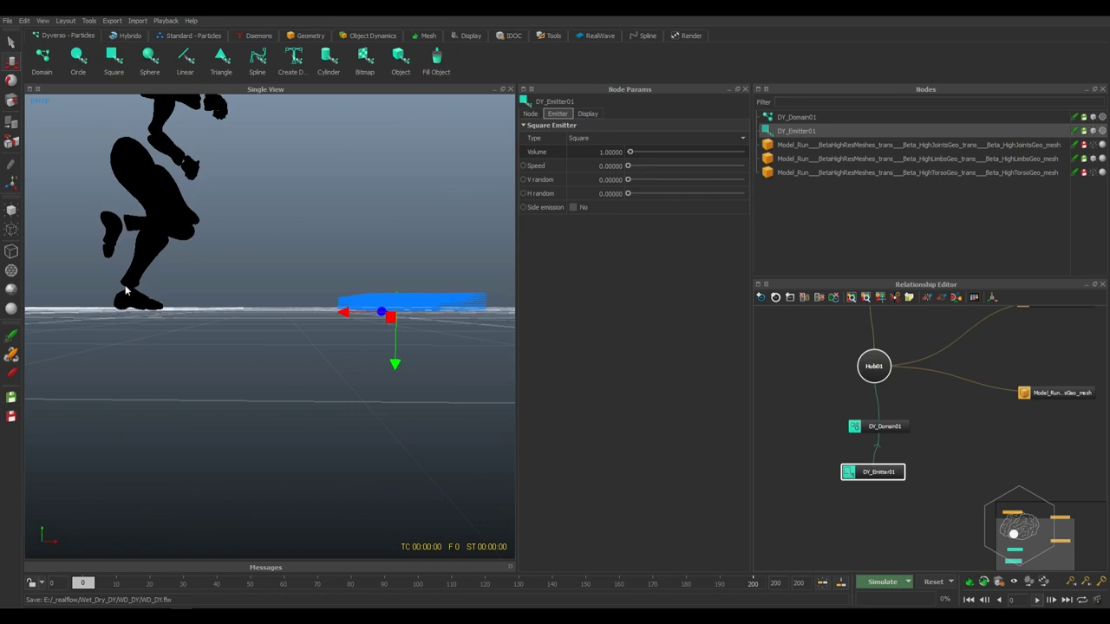
alt+drag(132, 295, 302, 279)
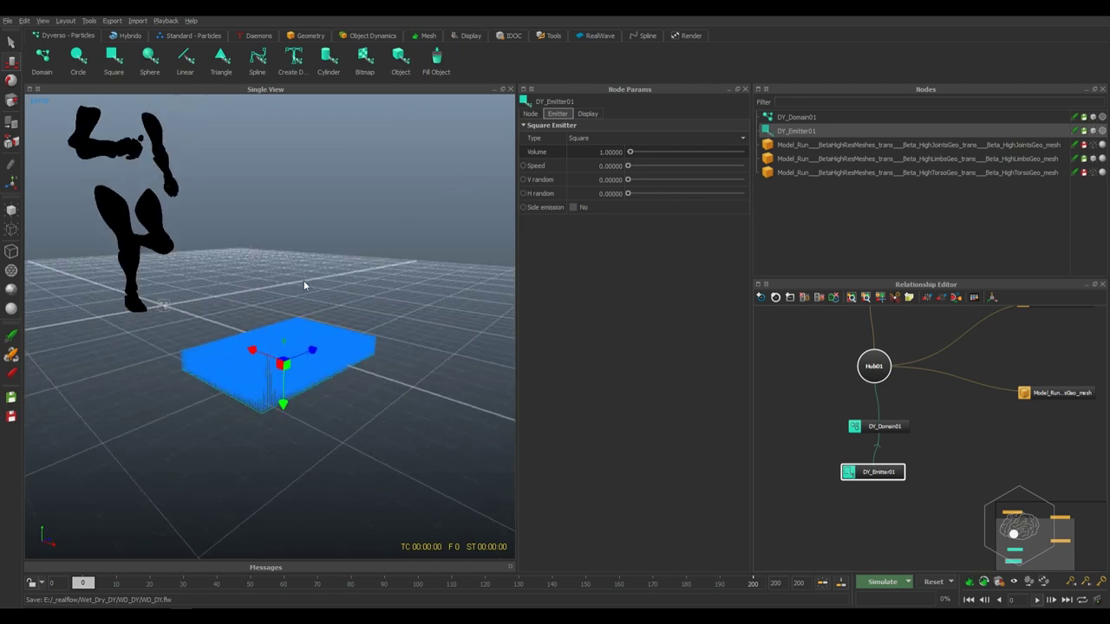
Set the square emitter's V random and H random values to 1.
double_click(611, 179)
text(1)
key(Tab)
text(1)
key(Return)
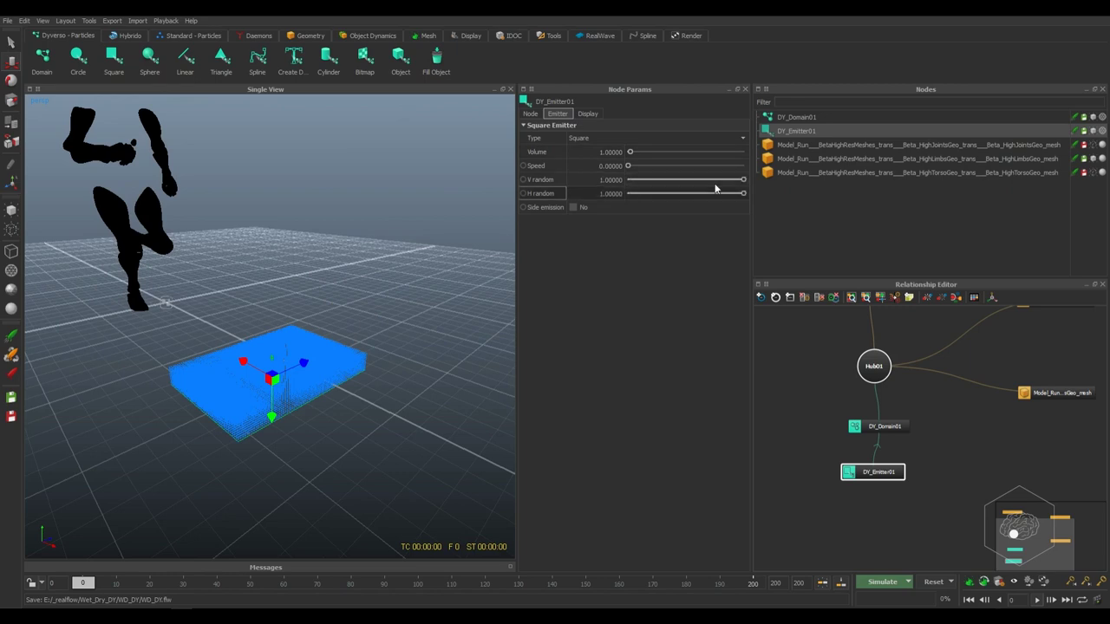
alt+drag(360, 275, 373, 273)
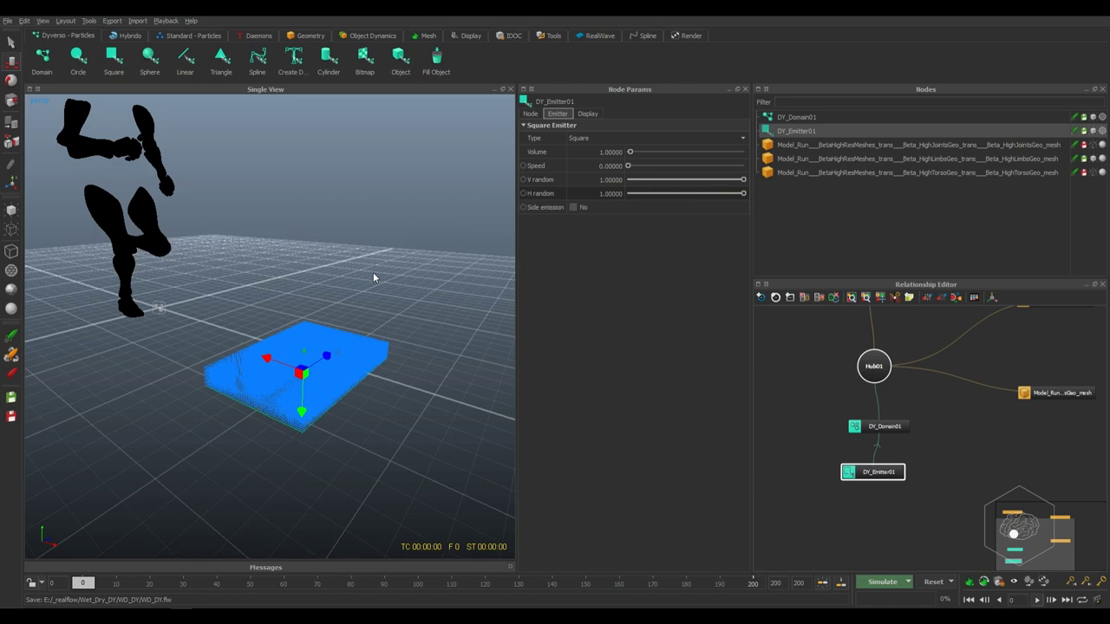
alt+drag(285, 301, 265, 324)
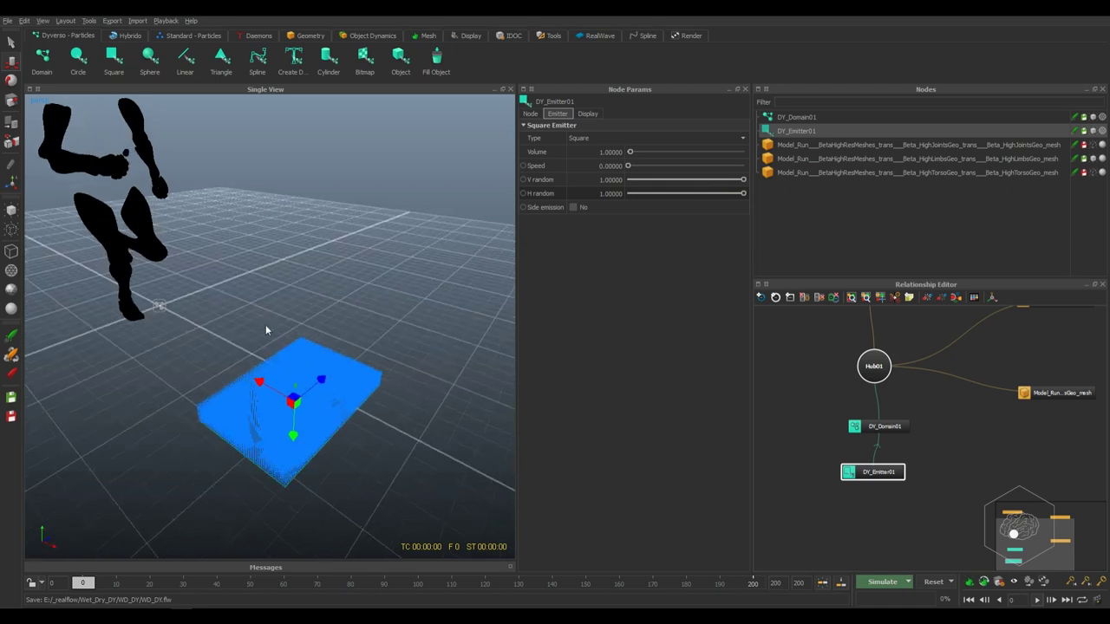
Rearrange the emitter and domain nodes below the hub in the relationship graph.
drag(877, 468, 884, 471)
click(891, 425)
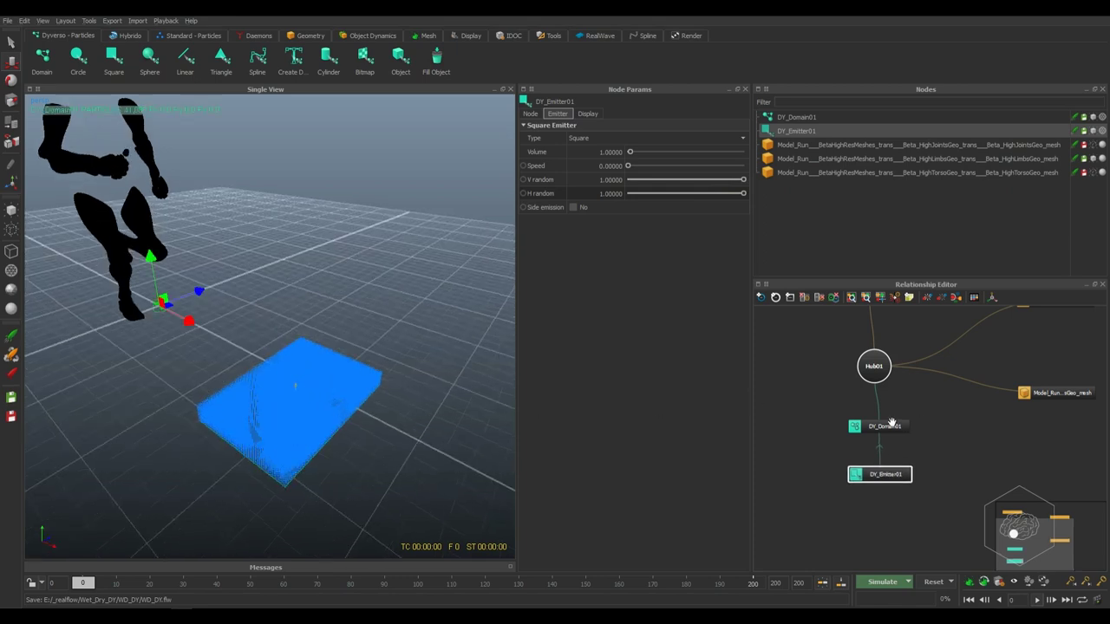
drag(891, 425, 899, 427)
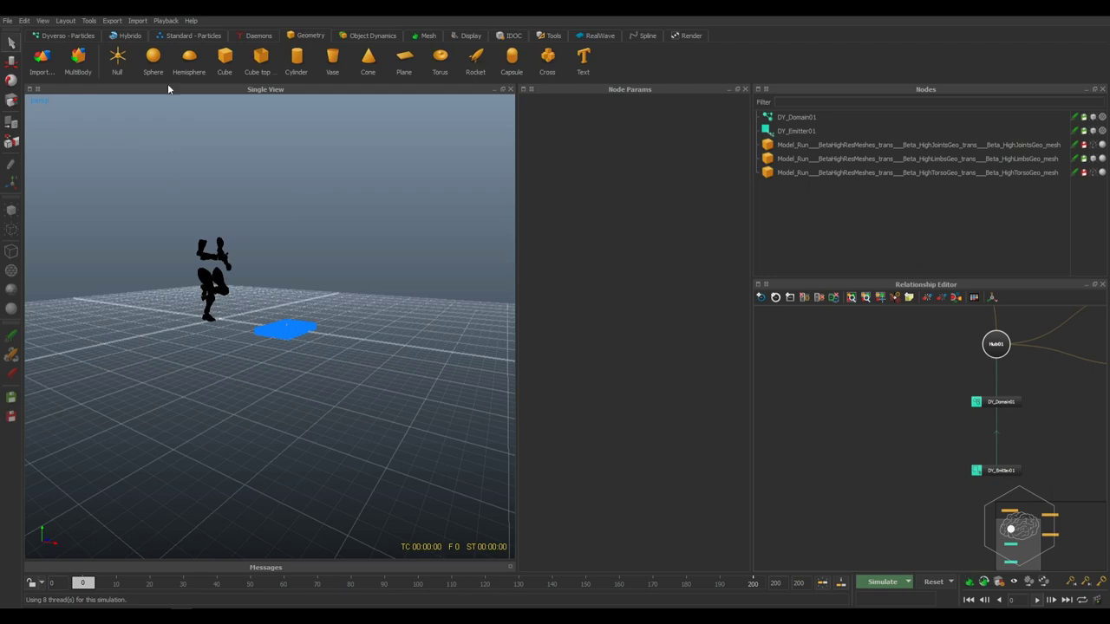
Add a plane object and move it along the ground so it sits under the fluid emitter.
click(404, 57)
alt+drag(333, 231, 328, 273)
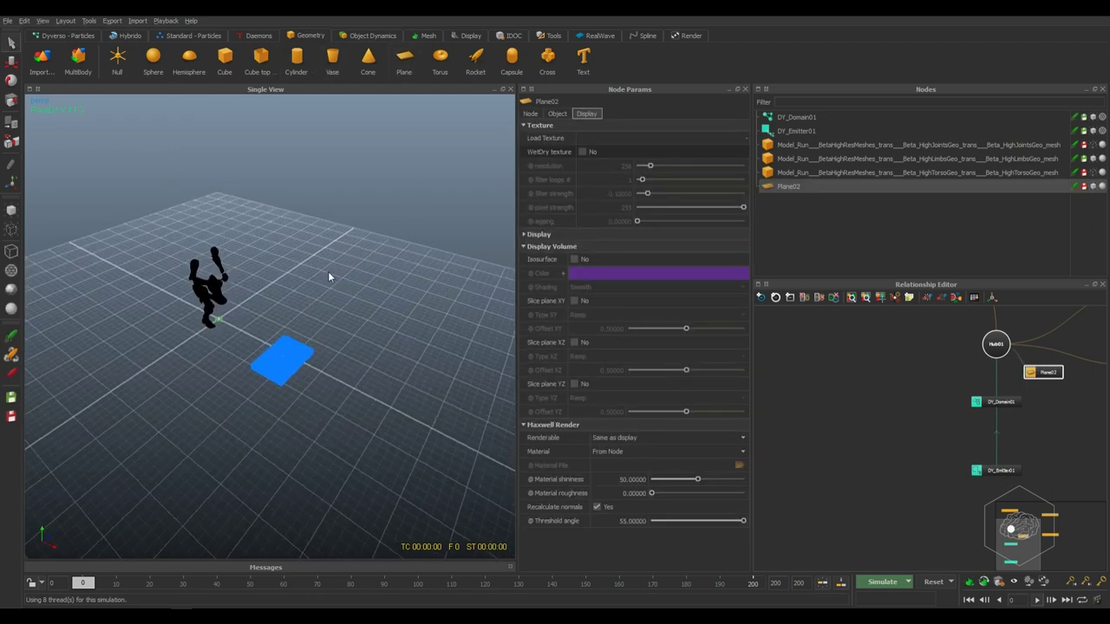
key(e)
key(w)
drag(257, 339, 346, 380)
Scale the plane up in both ground directions so it extends well beyond the emitter on all sides.
key(r)
drag(318, 334, 387, 279)
drag(335, 382, 555, 482)
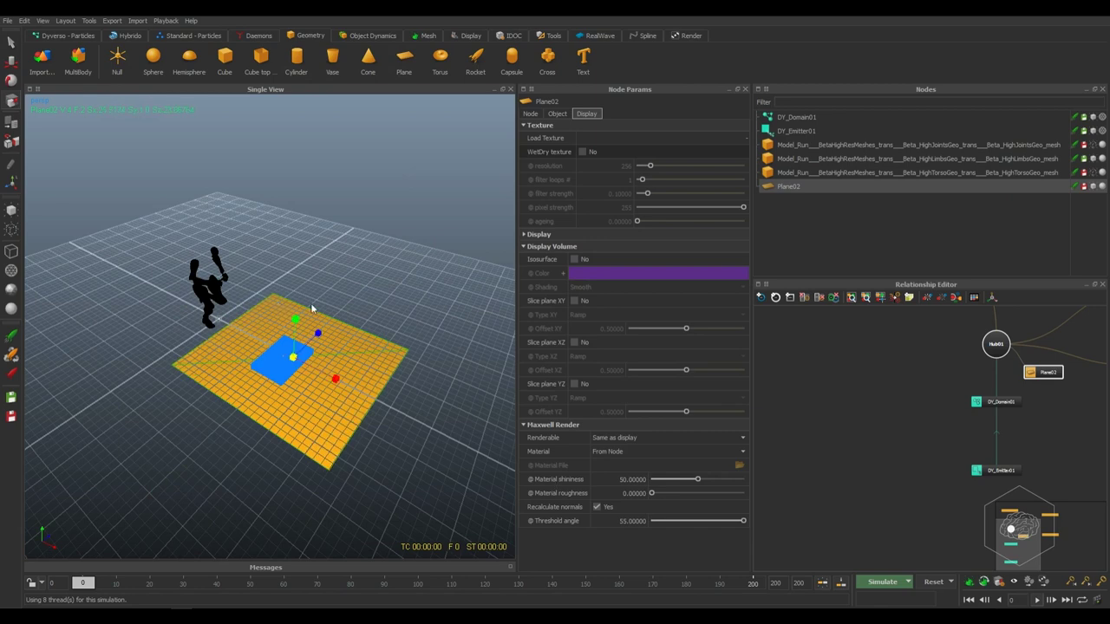
drag(320, 335, 346, 309)
drag(336, 381, 341, 384)
drag(317, 335, 312, 286)
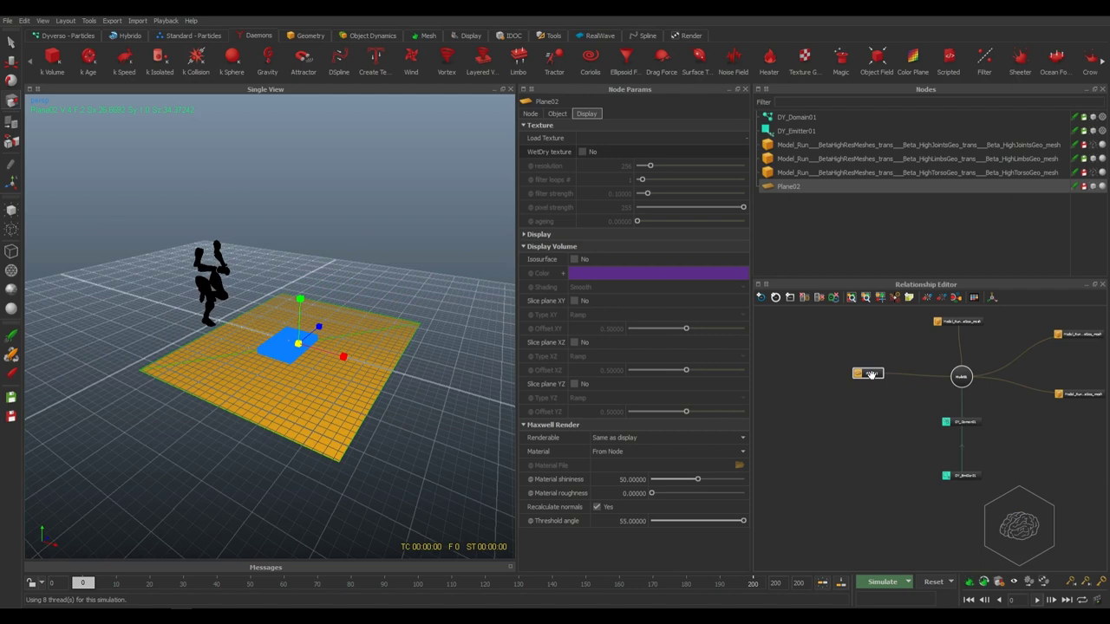
Add a Gravity daemon and move it over the fluid emitter, raised slightly above its particles.
click(872, 451)
scroll(314, 361, up, 3)
scroll(314, 360, down, 3)
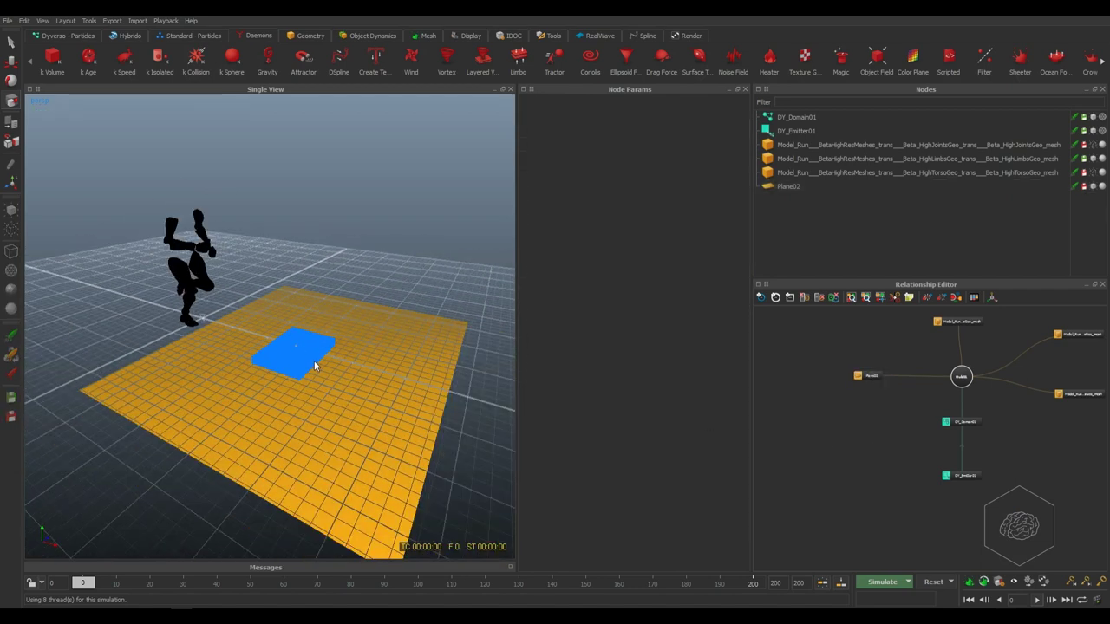
click(266, 58)
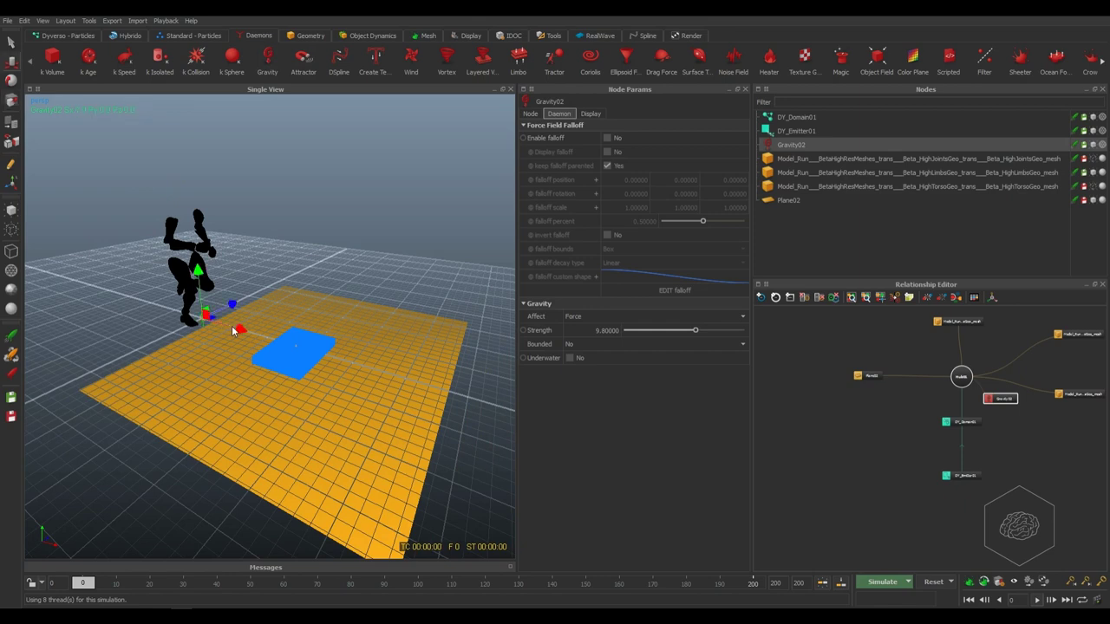
drag(234, 329, 335, 358)
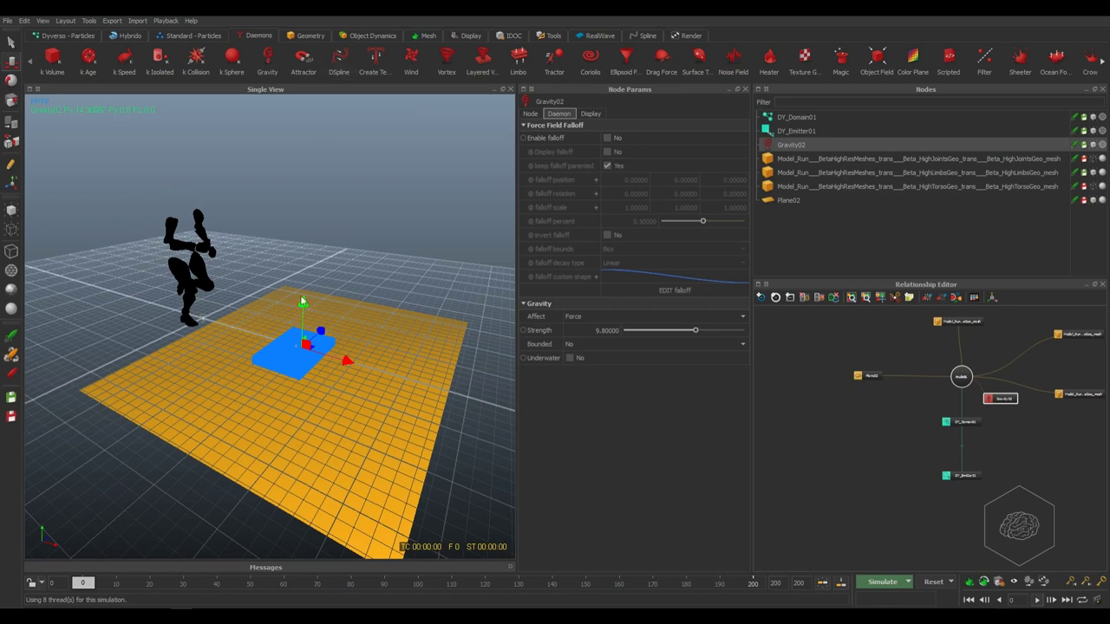
drag(304, 308, 304, 298)
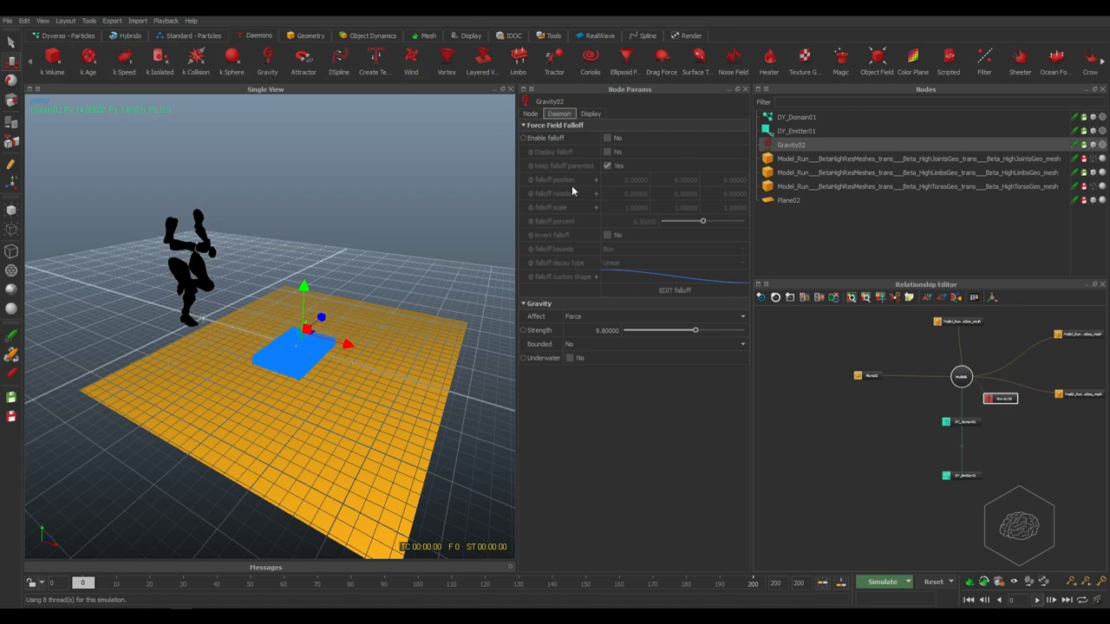
Set the gravity daemon's Bounded option to Box and stretch the box taller than the runner.
click(575, 344)
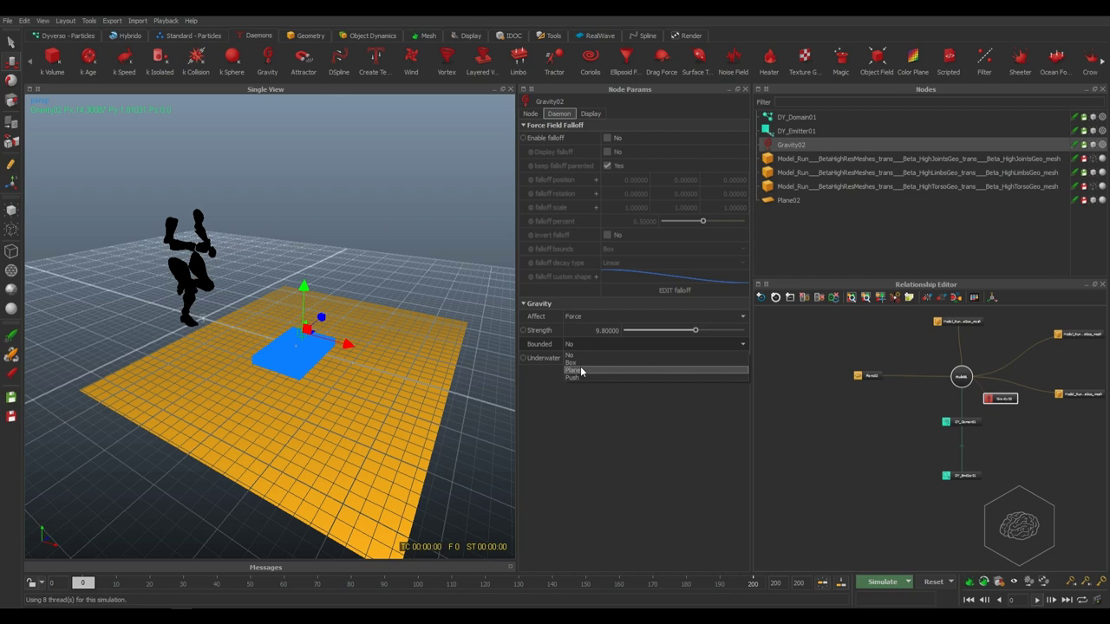
click(580, 363)
alt+drag(272, 361, 313, 320)
scroll(312, 321, up, 5)
alt+middle_drag(365, 296, 191, 336)
alt+drag(192, 340, 248, 352)
key(r)
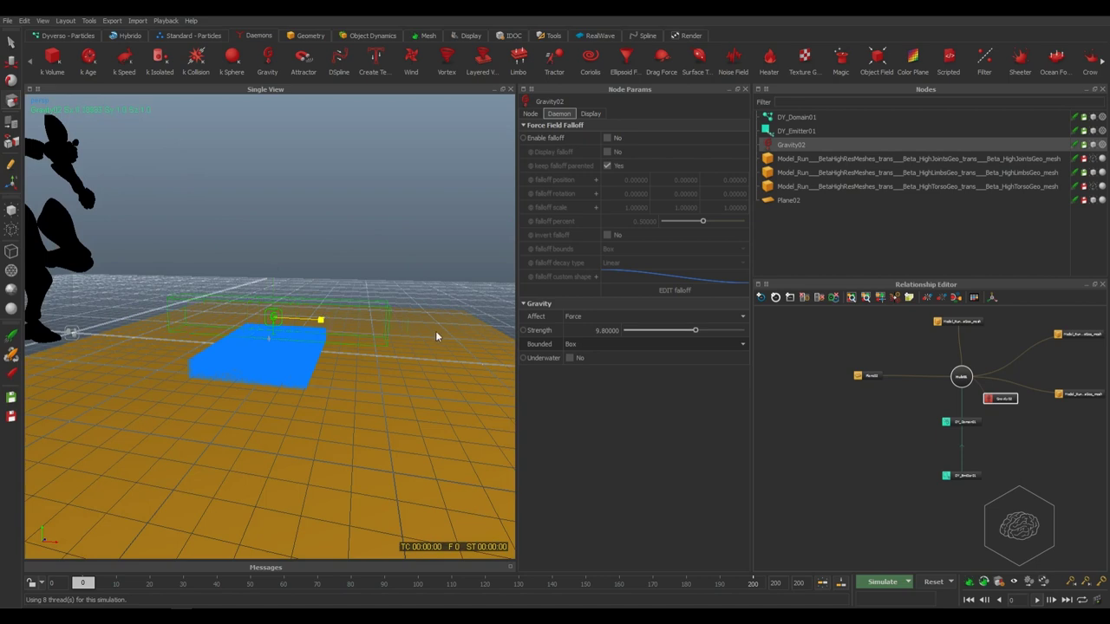
alt+drag(361, 372, 378, 334)
drag(272, 279, 265, 190)
Position the gravity box vertically, using the front view, so its base sits just above the emitter's particle block.
key(w)
drag(269, 277, 277, 185)
key(2)
scroll(291, 296, down, 5)
alt+middle_drag(452, 293, 113, 337)
scroll(113, 337, up, 5)
scroll(369, 311, down, 5)
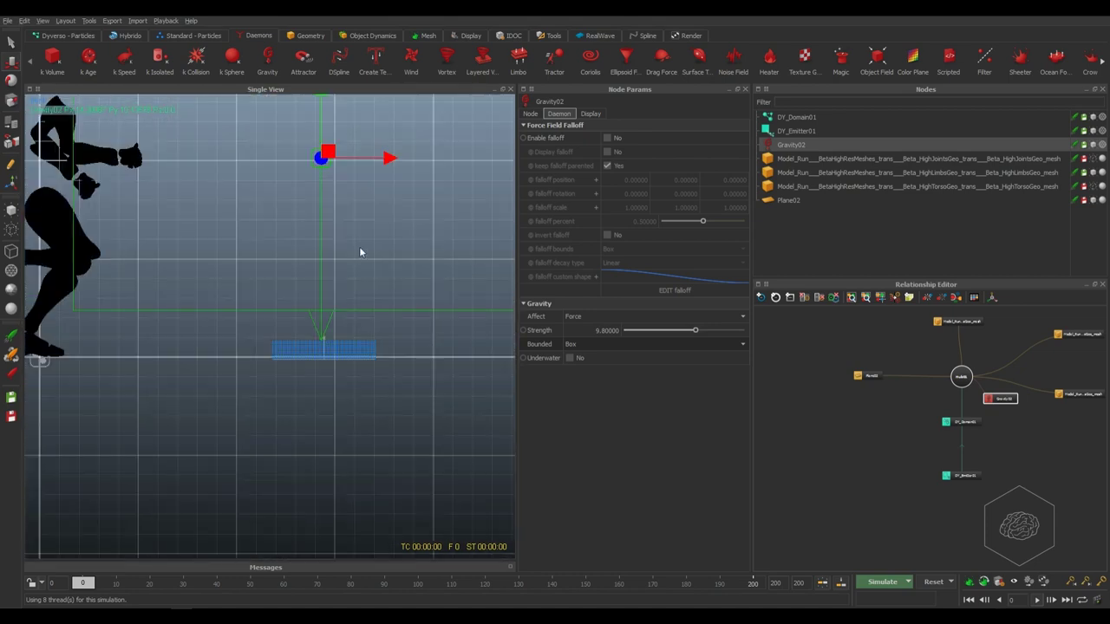
drag(327, 131, 326, 157)
scroll(146, 302, down, 4)
scroll(216, 320, up, 4)
scroll(389, 327, down, 2)
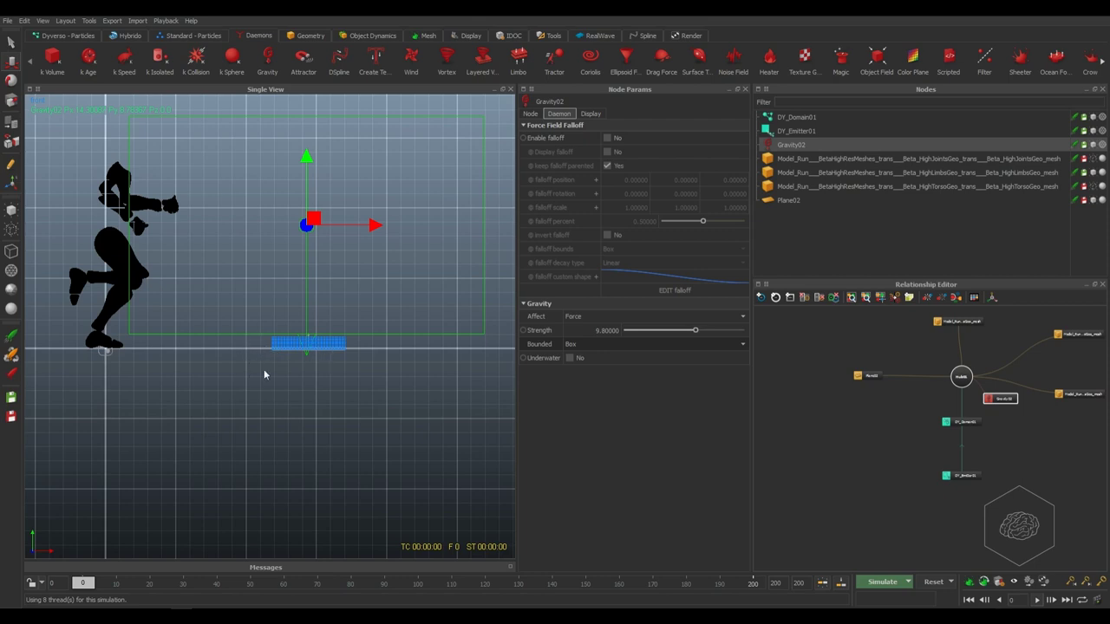
scroll(253, 288, up, 5)
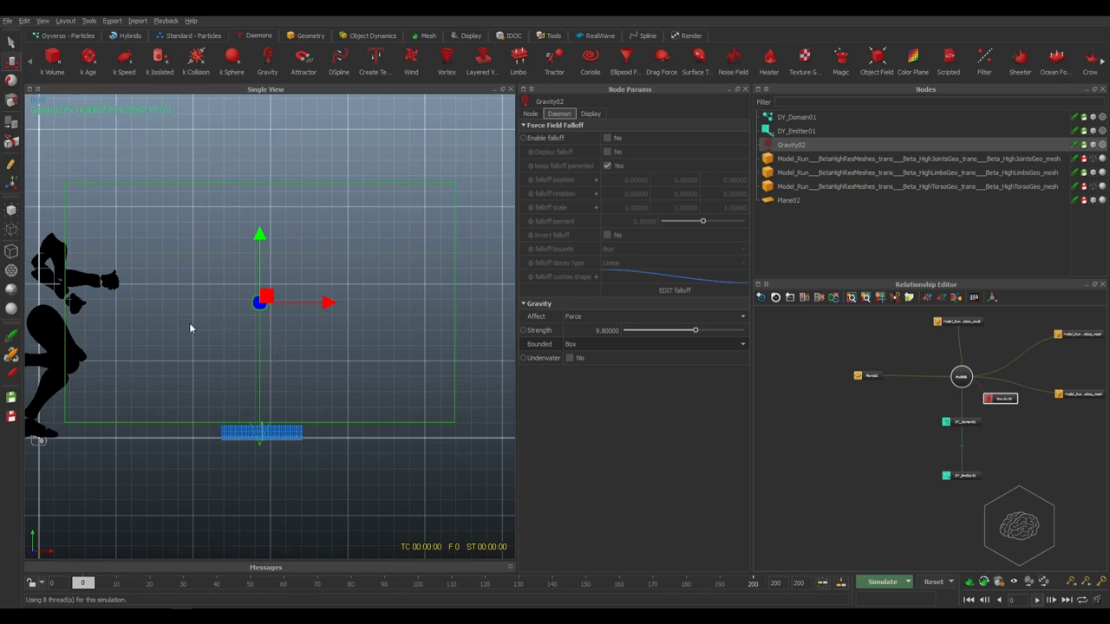
scroll(259, 334, down, 2)
scroll(242, 375, up, 3)
scroll(311, 357, down, 2)
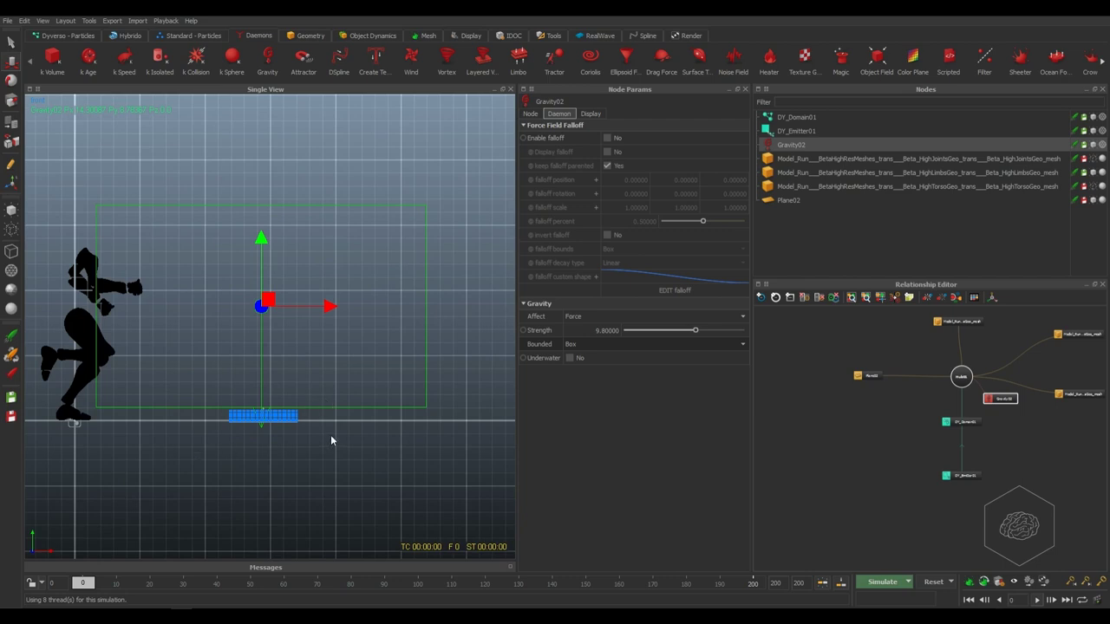
Return to the perspective view and move the gravity node below the plane node in the relationship graph.
key(4)
alt+drag(362, 297, 347, 329)
drag(990, 398, 813, 441)
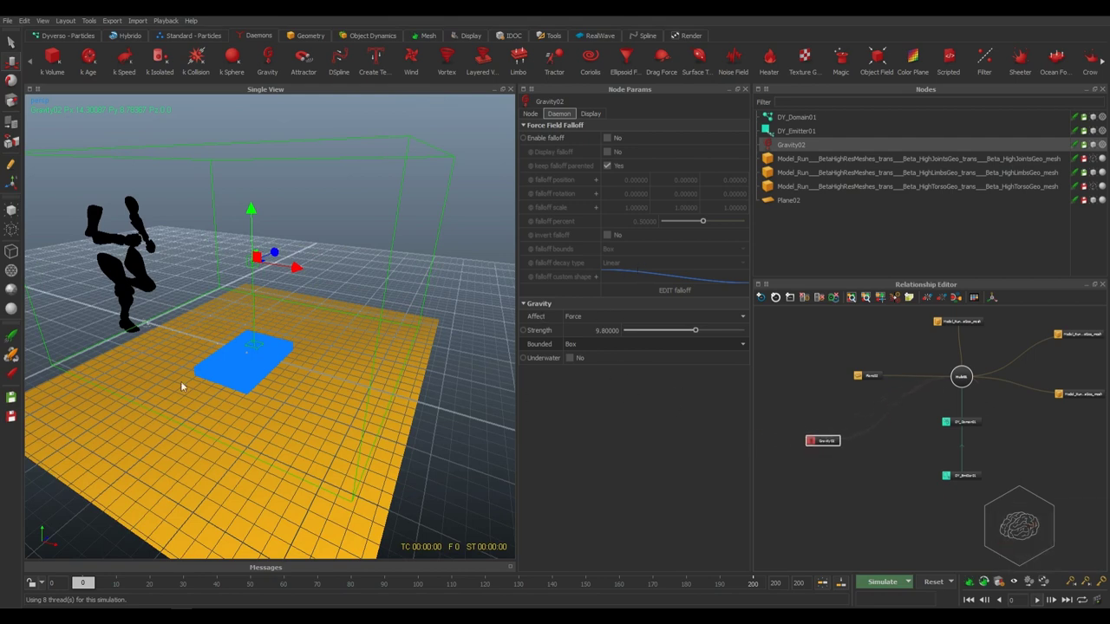
alt+drag(190, 344, 234, 319)
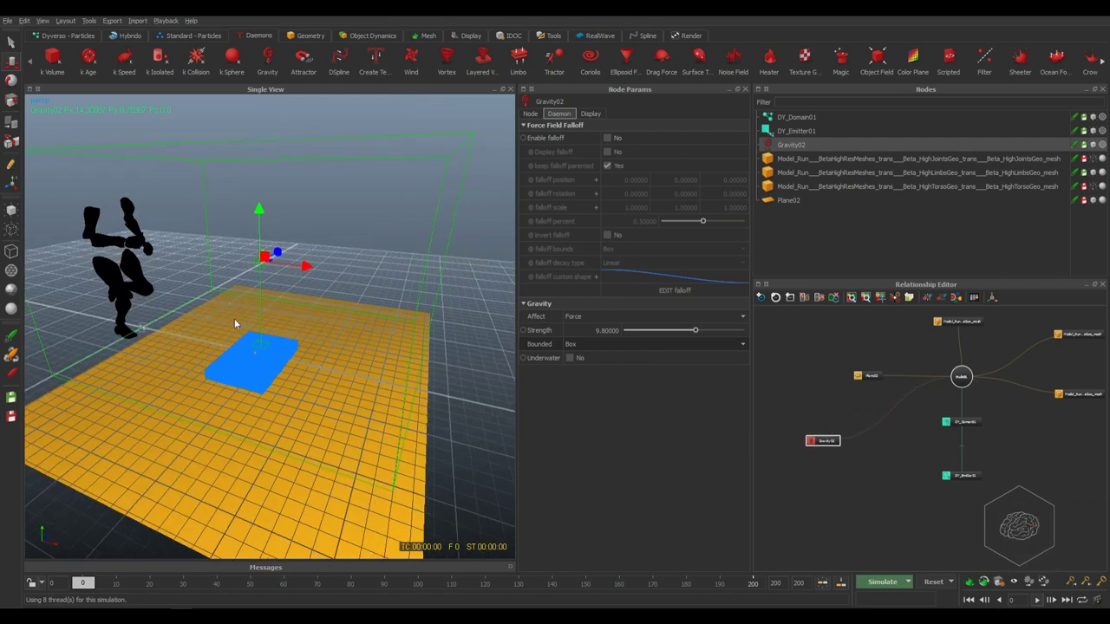
scroll(297, 263, down, 2)
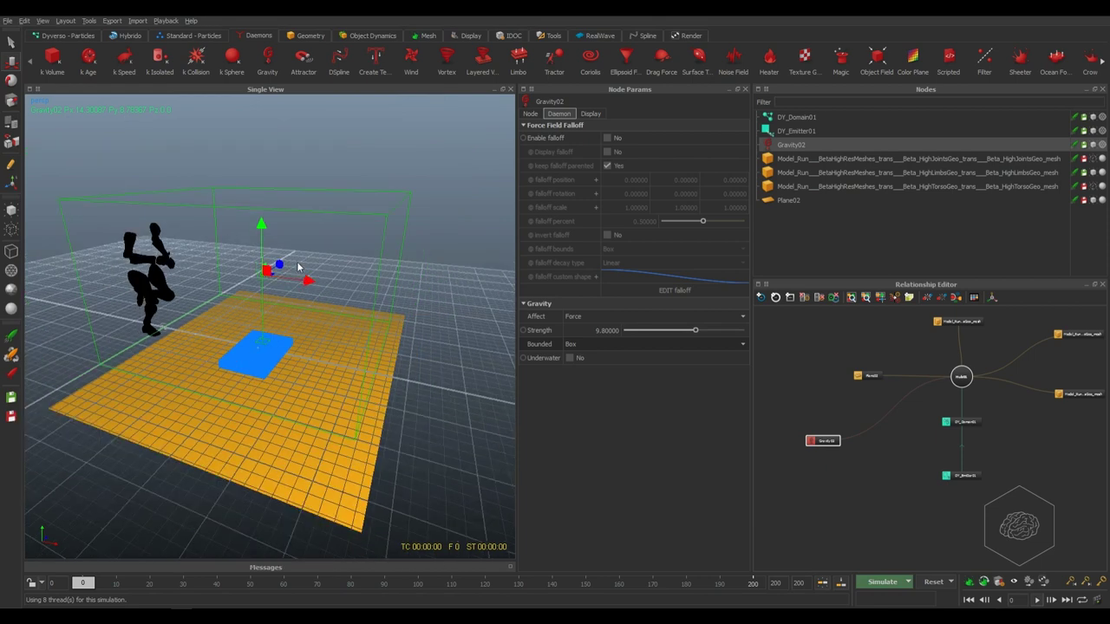
Add a k Volume daemon and start the simulation, framing the runner's foot in the puddle.
click(63, 61)
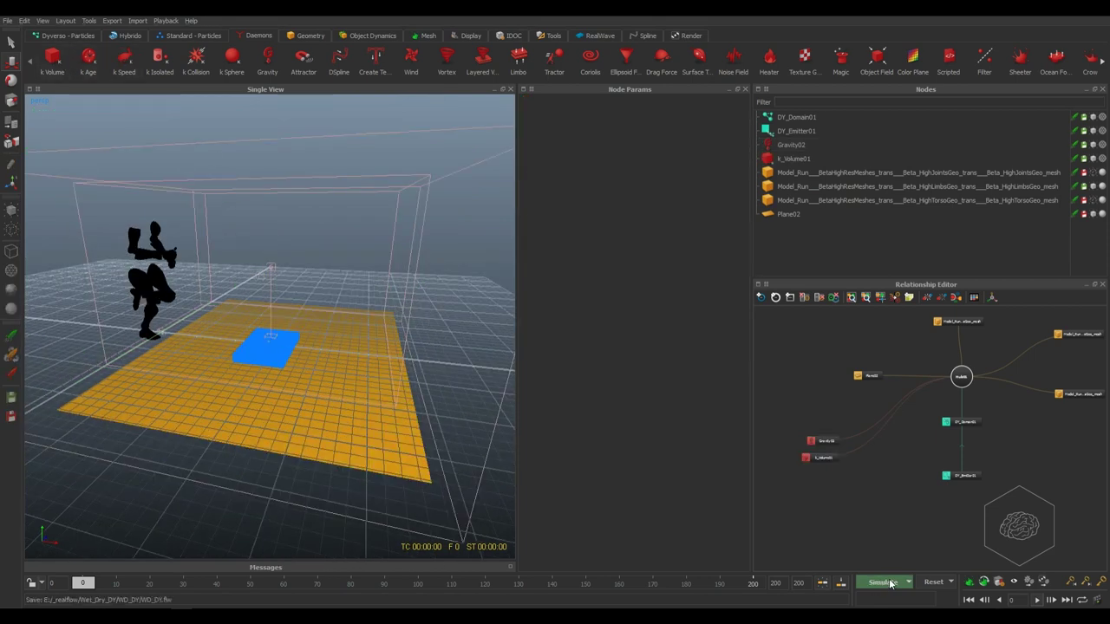
click(882, 581)
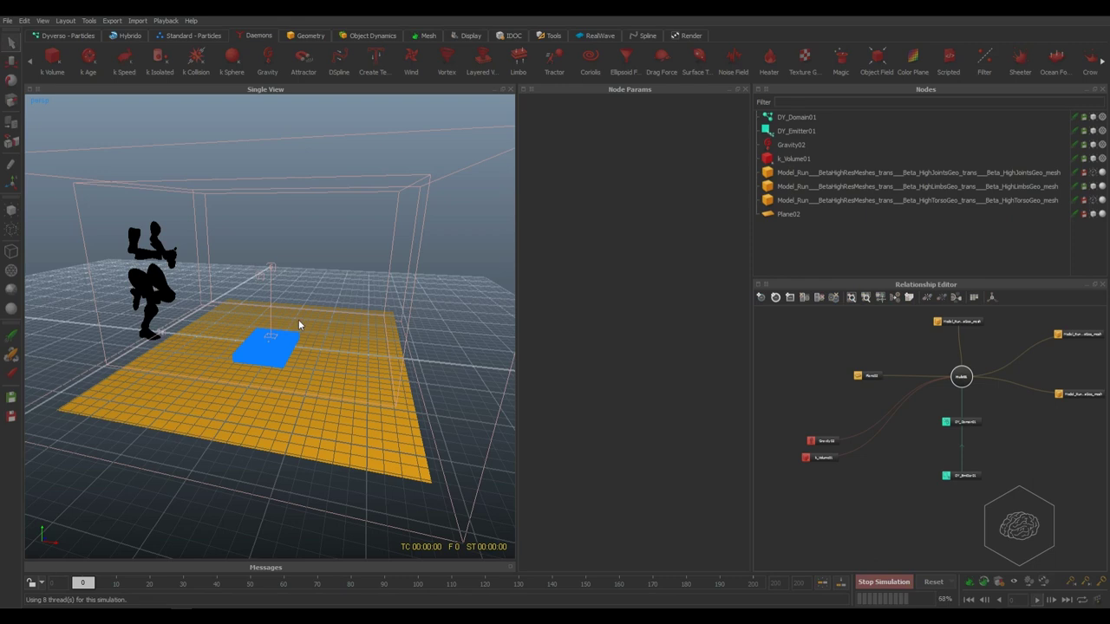
scroll(300, 323, up, 5)
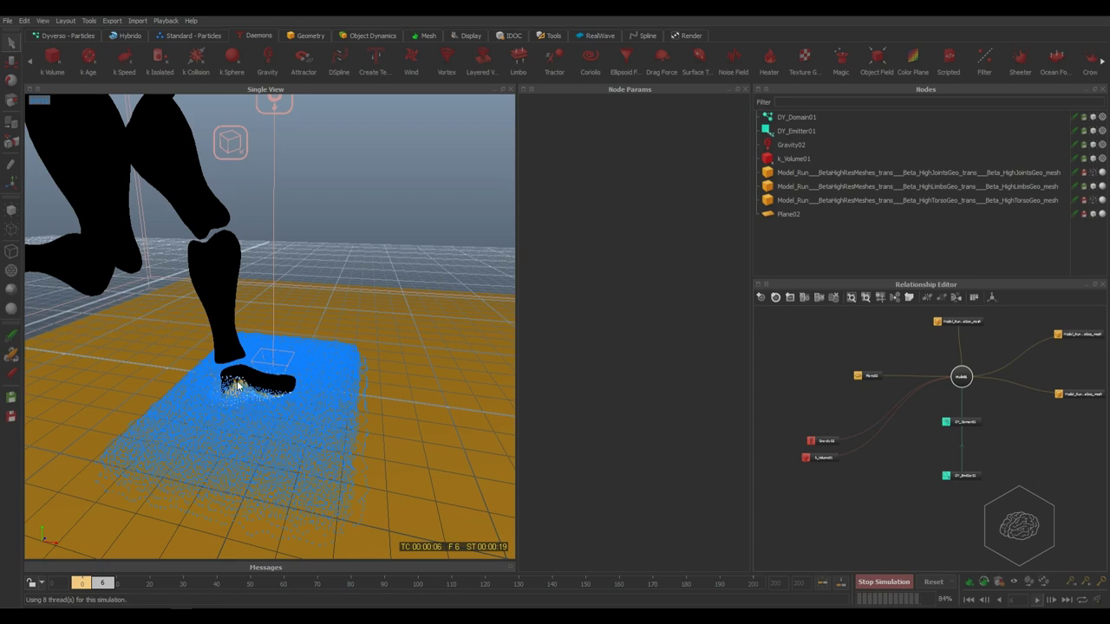
scroll(237, 381, down, 3)
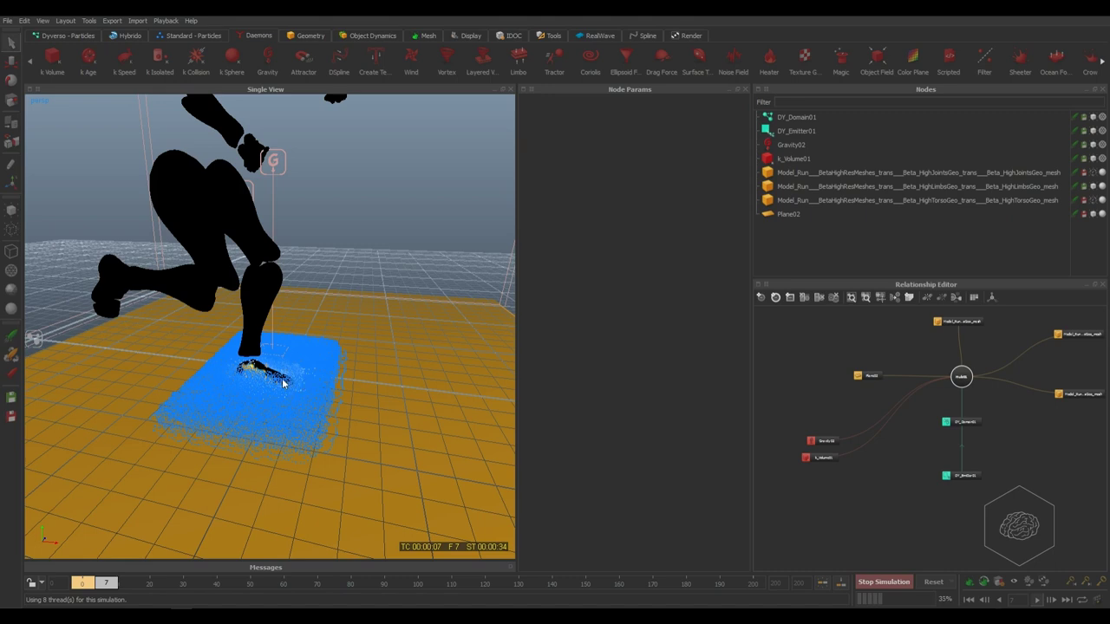
Open the project's images folder, view the limbs wetmap sequence in djv_view, and scrub it to frame 12.
click(9, 23)
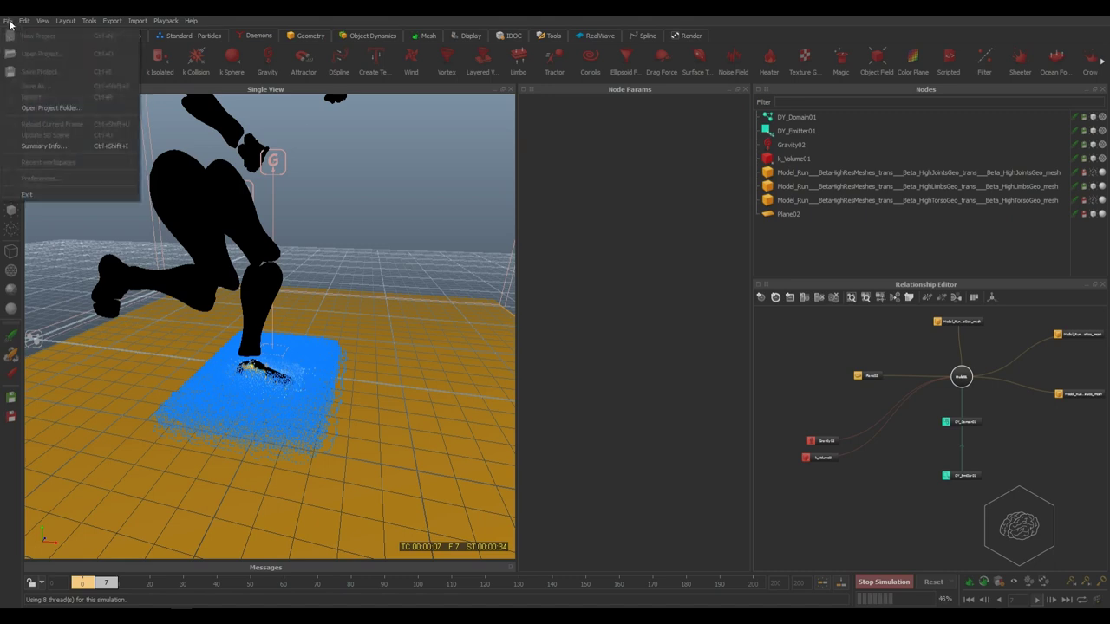
click(34, 112)
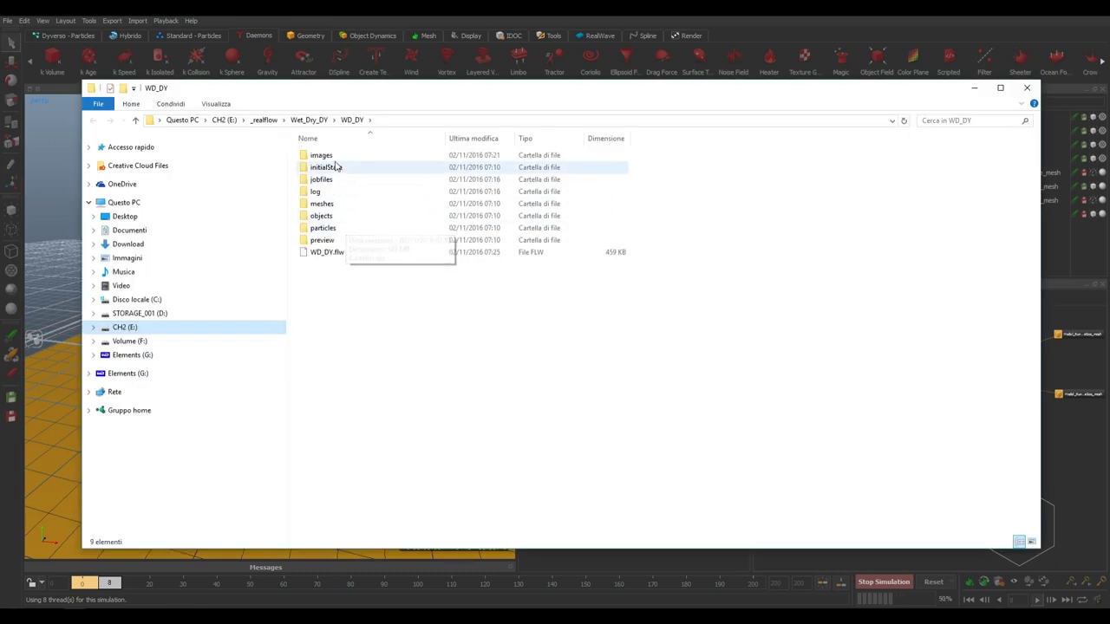
double_click(336, 164)
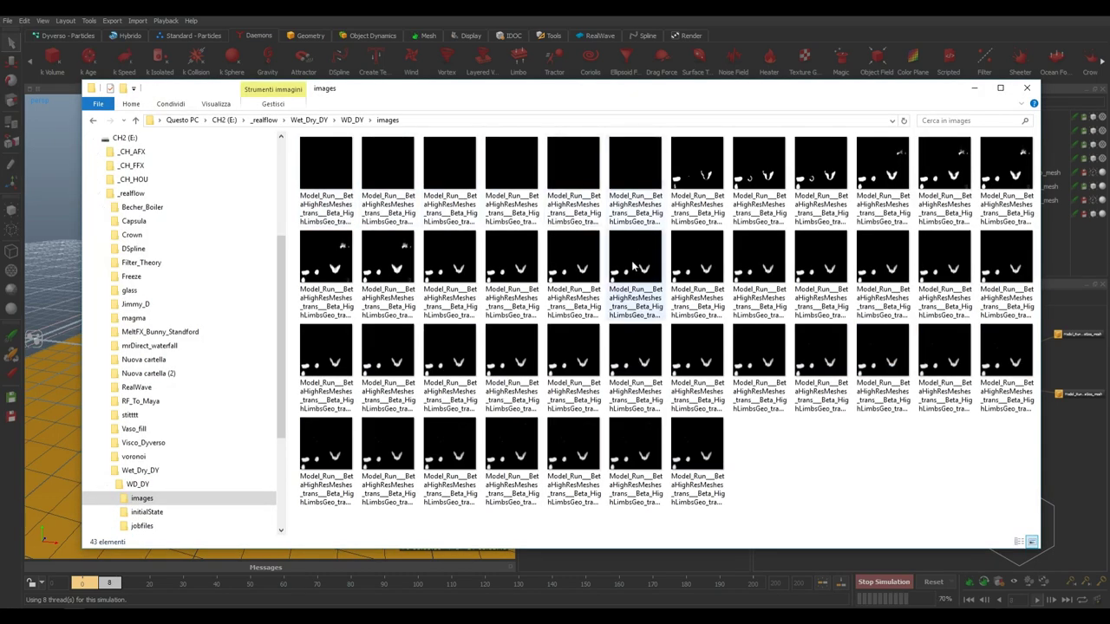
click(328, 184)
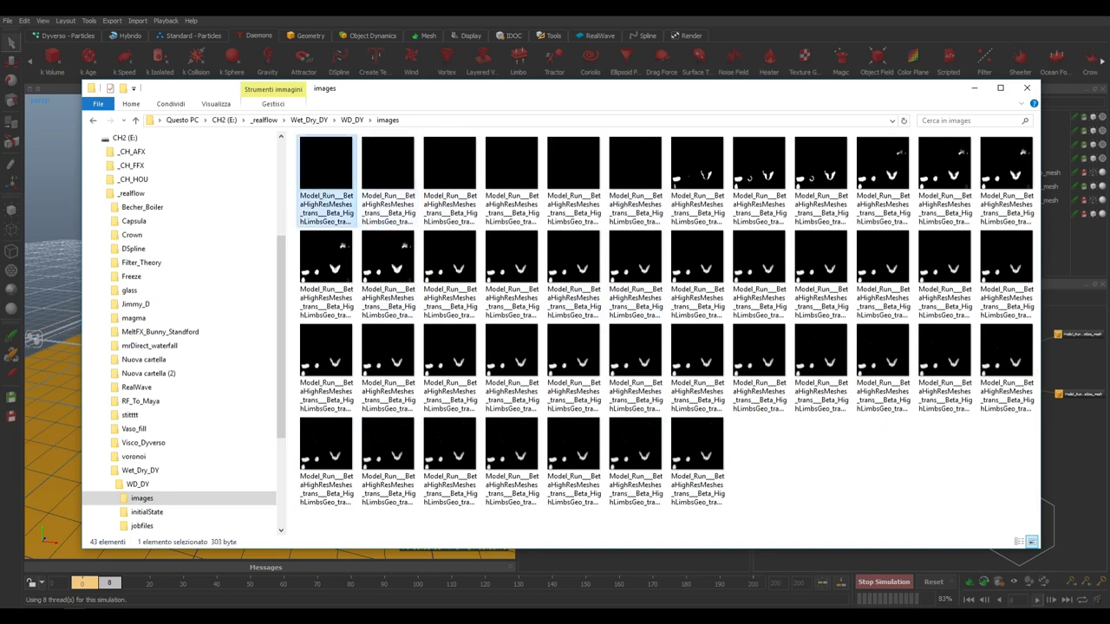
key(Return)
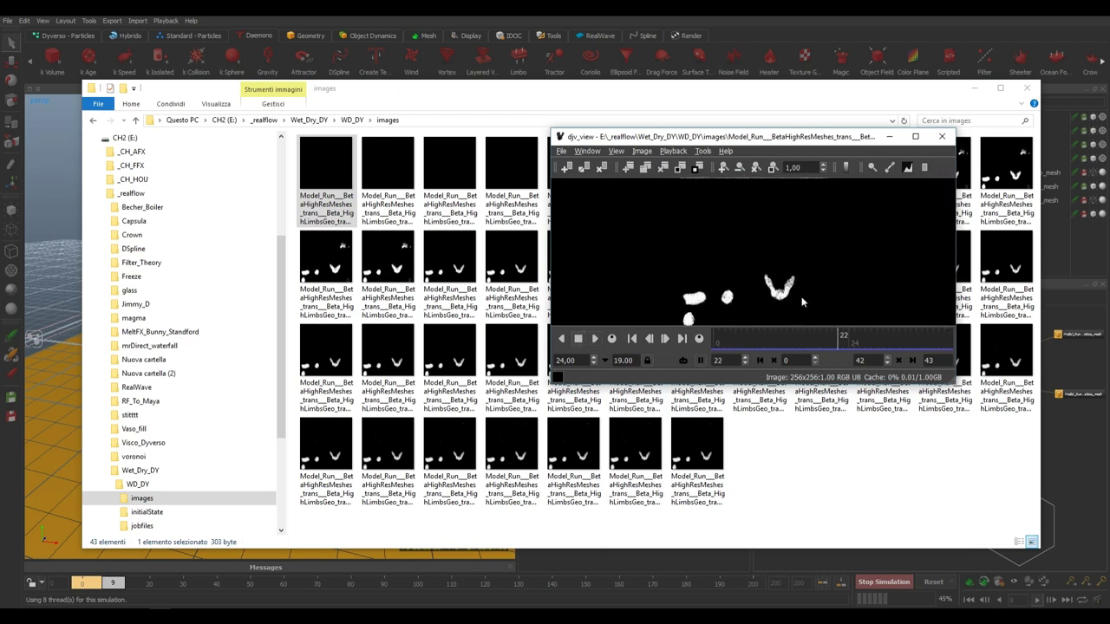
click(772, 341)
mouse_move(772, 340)
mouse_down()
mouse_move(727, 339)
mouse_move(782, 341)
mouse_up()
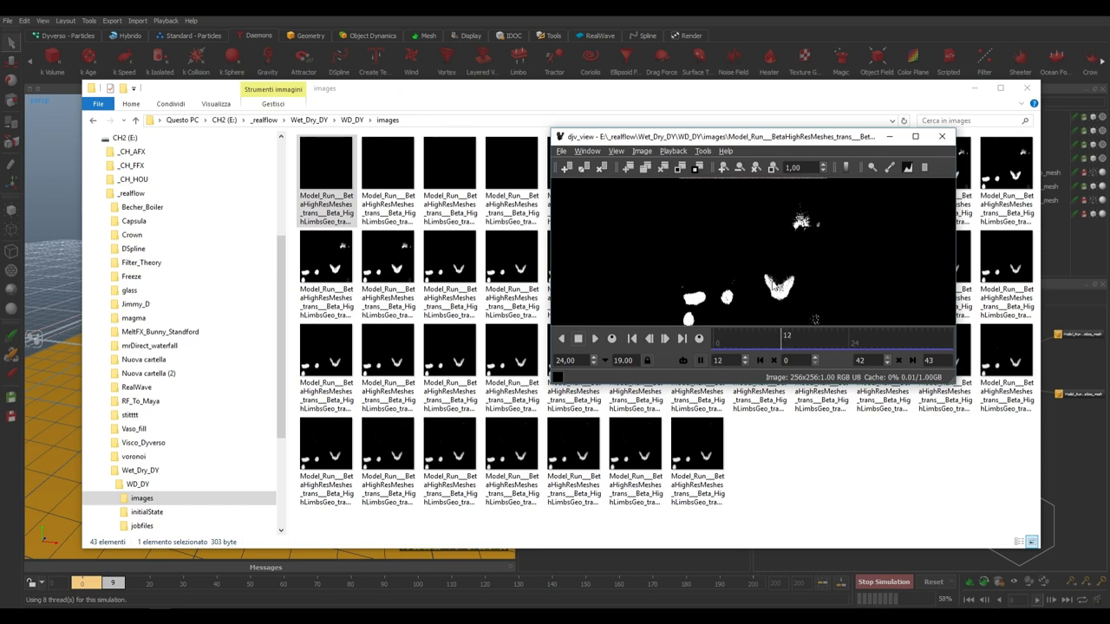
Put the images folder away and stop the simulation at frame 10 after inspecting the wet areas on the feet.
drag(770, 135, 836, 118)
click(972, 91)
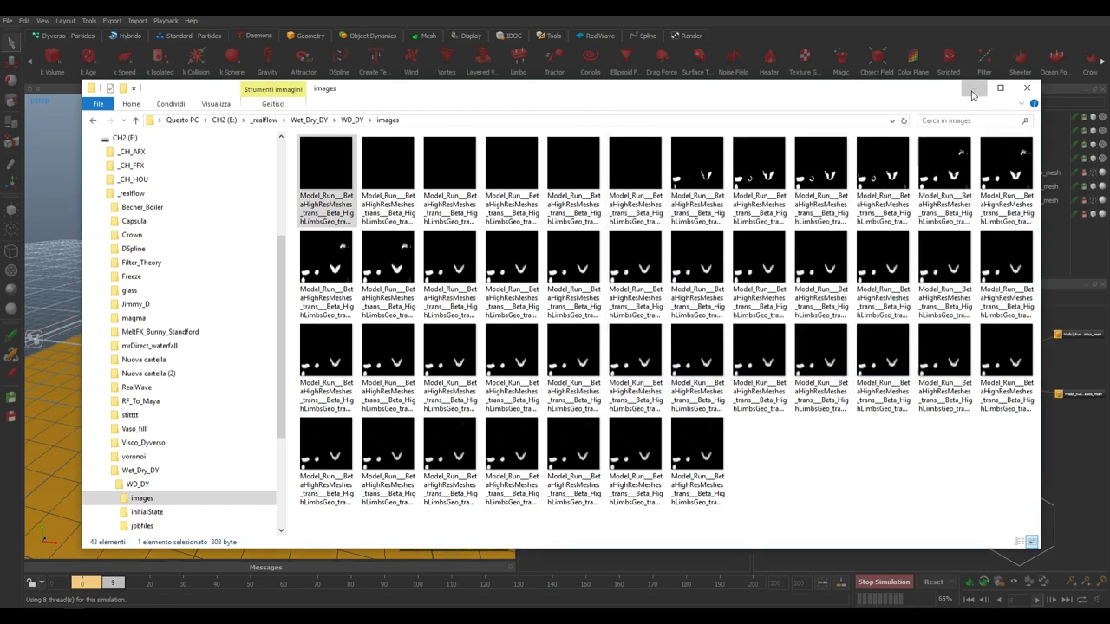
click(973, 90)
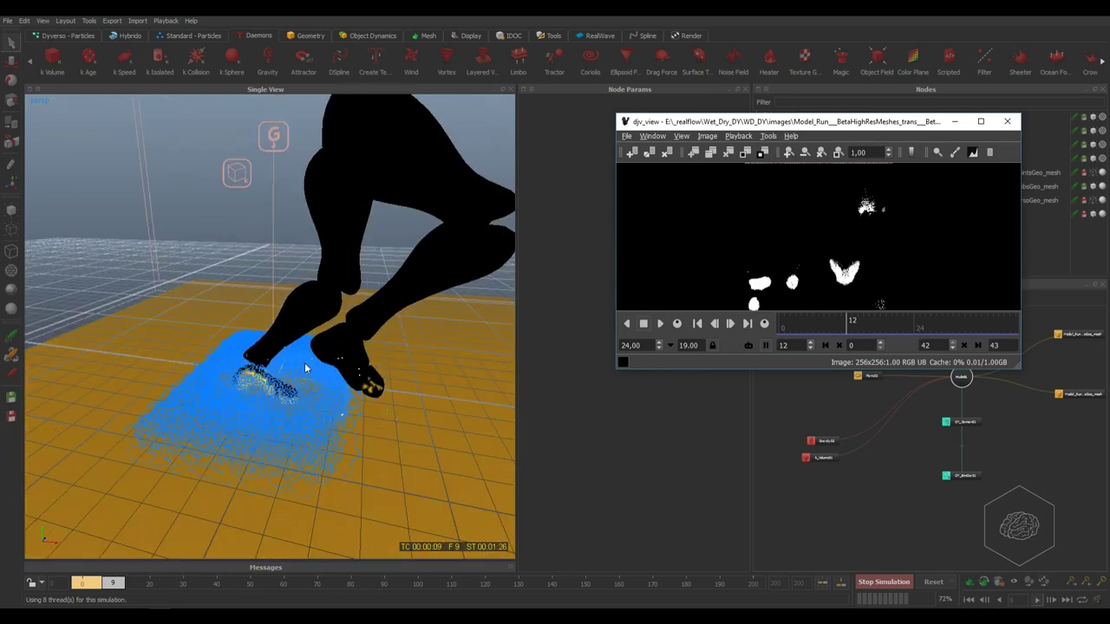
alt+drag(364, 392, 266, 417)
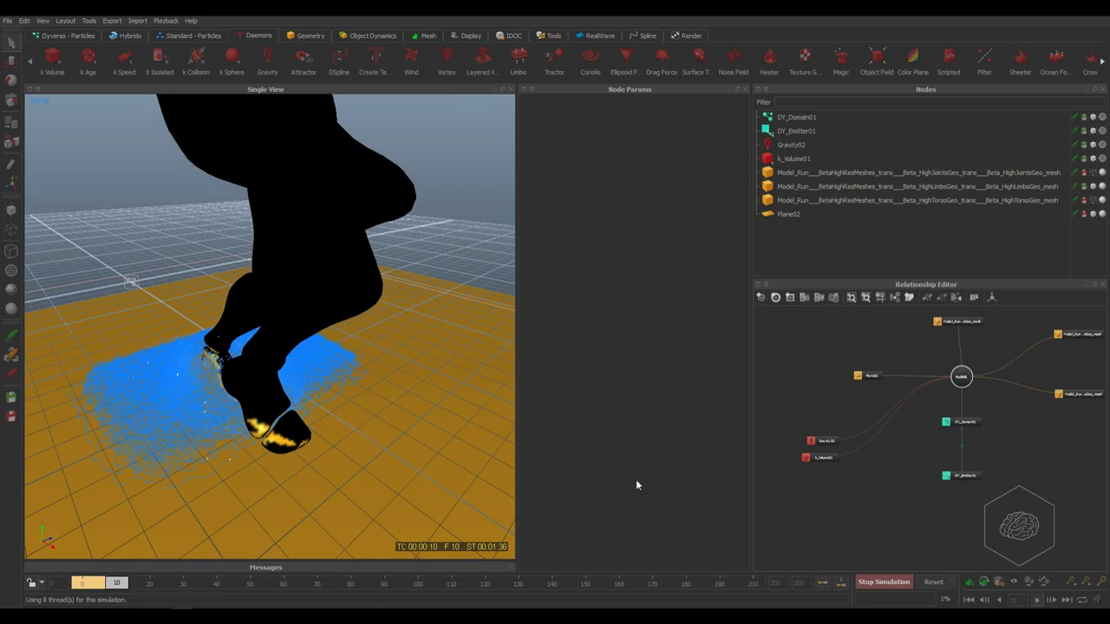
click(886, 582)
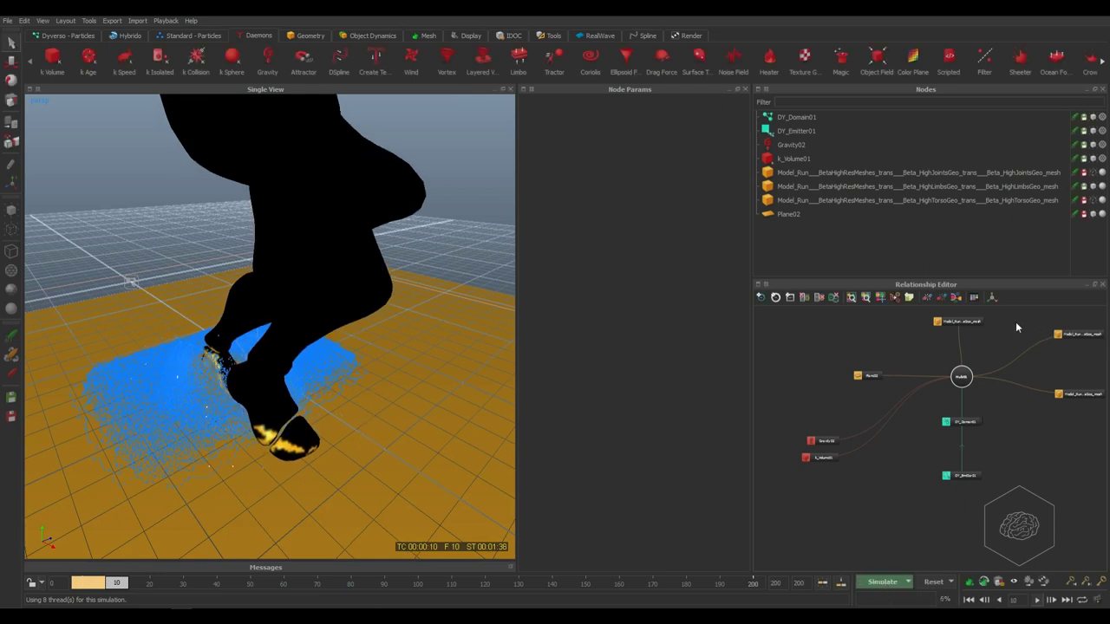
Set the ageing of the limbs mesh's wet-dry texture to 1.0.
click(958, 322)
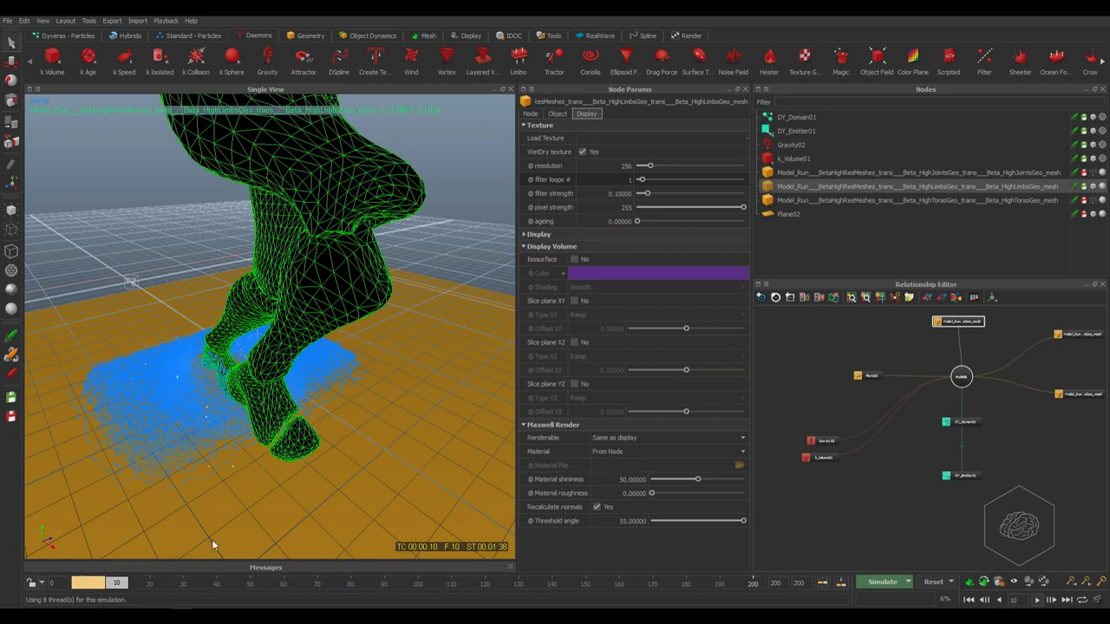
click(599, 220)
text(1)
key(Return)
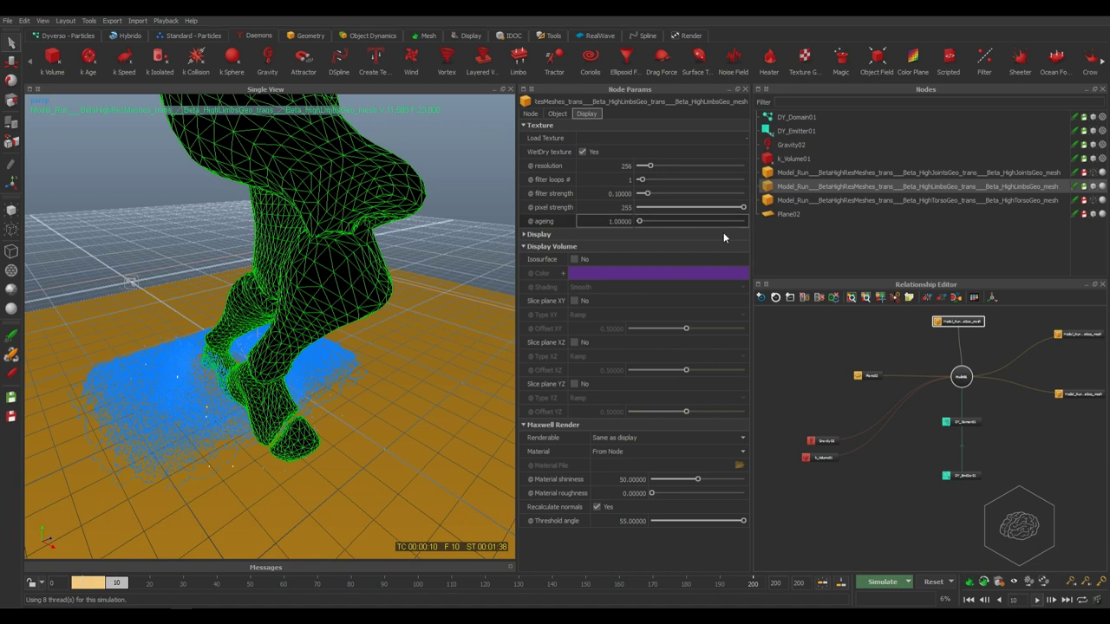
right_click(556, 223)
click(573, 243)
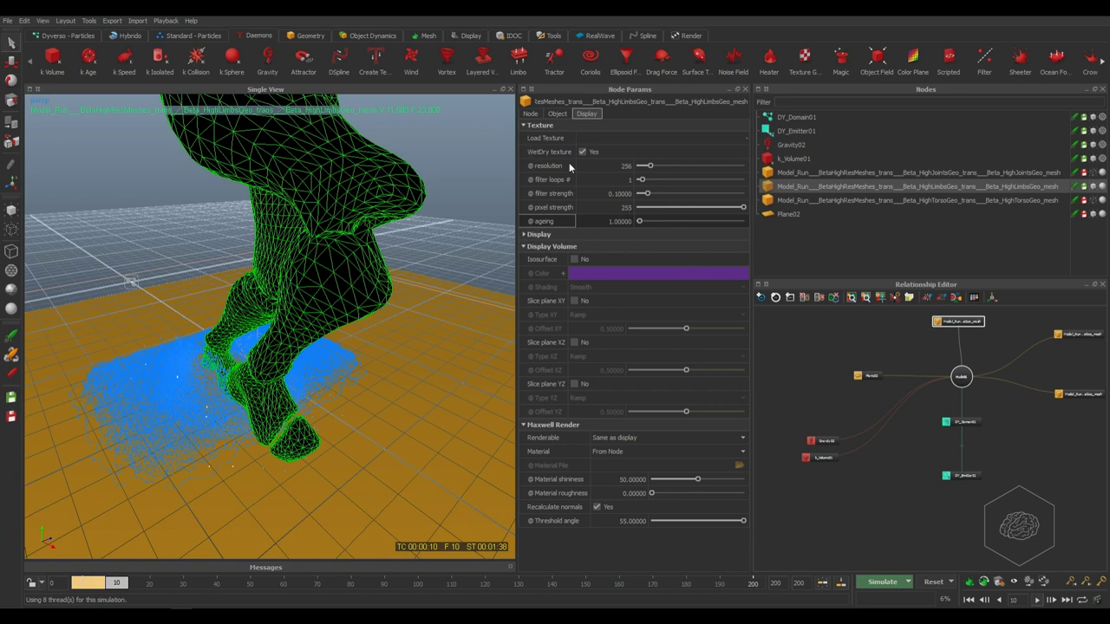
Set the limbs mesh's wet-dry texture resolution to 512 and deselect the mesh.
click(613, 164)
text(5)
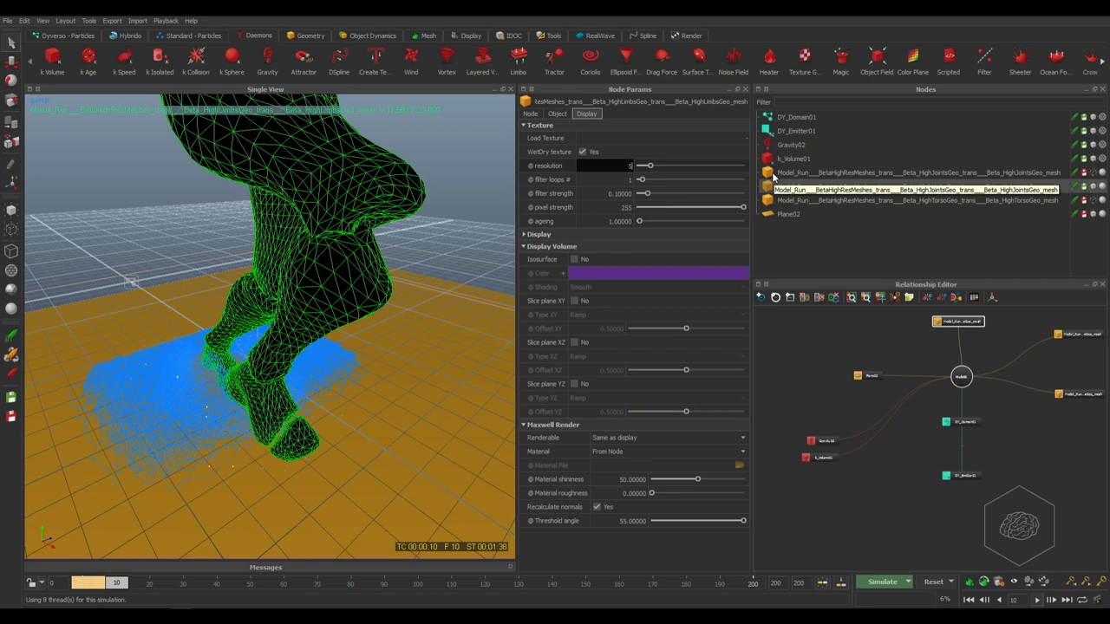
text(12)
key(Return)
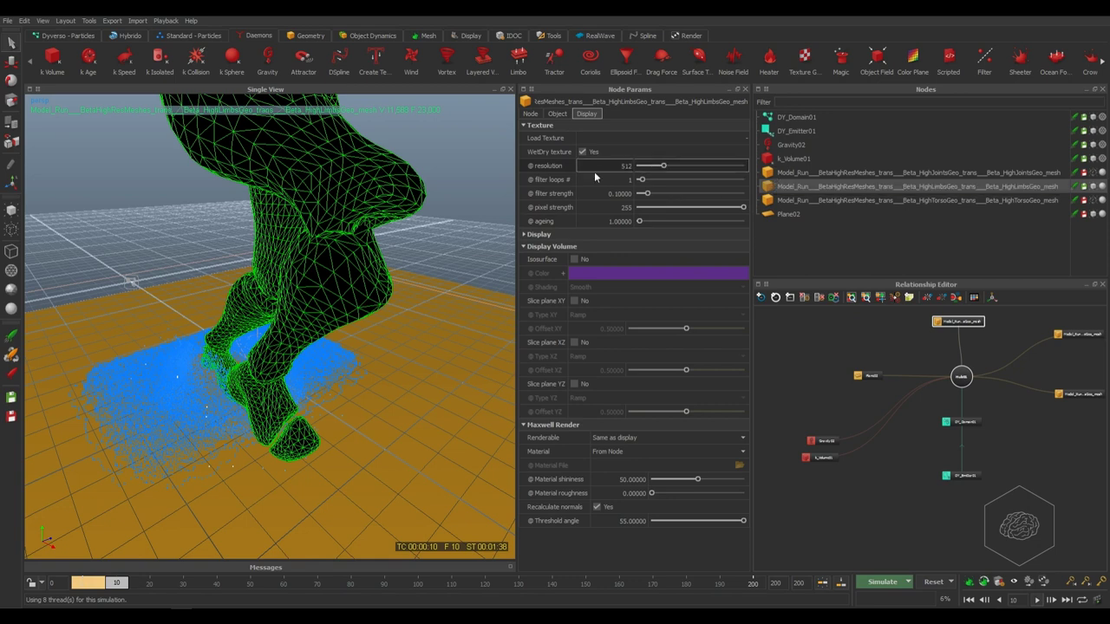
click(896, 511)
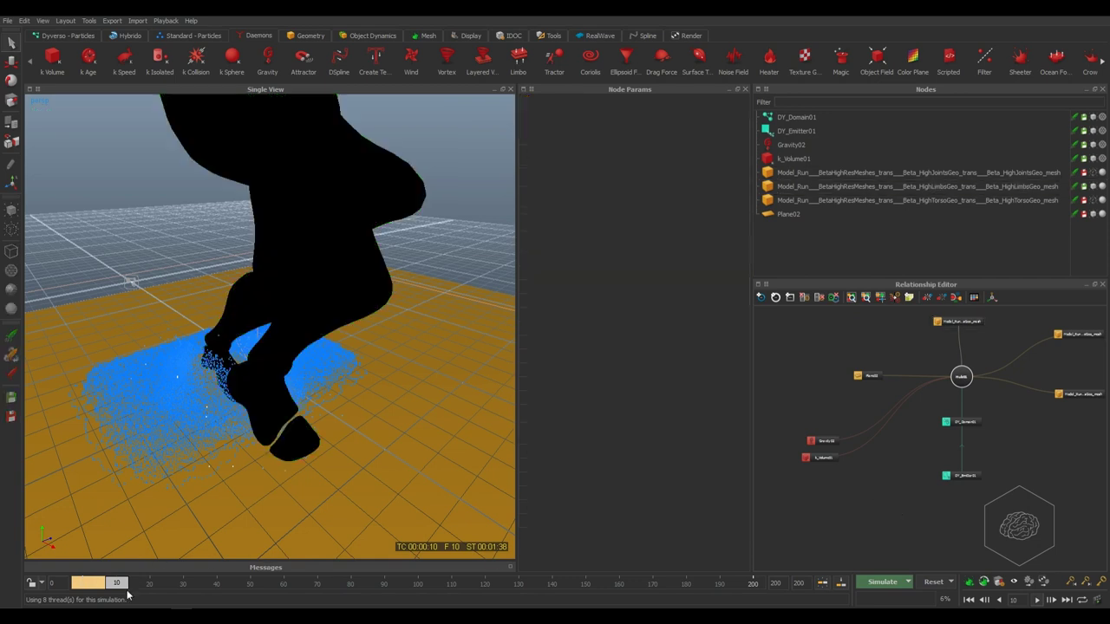
Reset the scene's simulation data and run the simulation again.
click(940, 583)
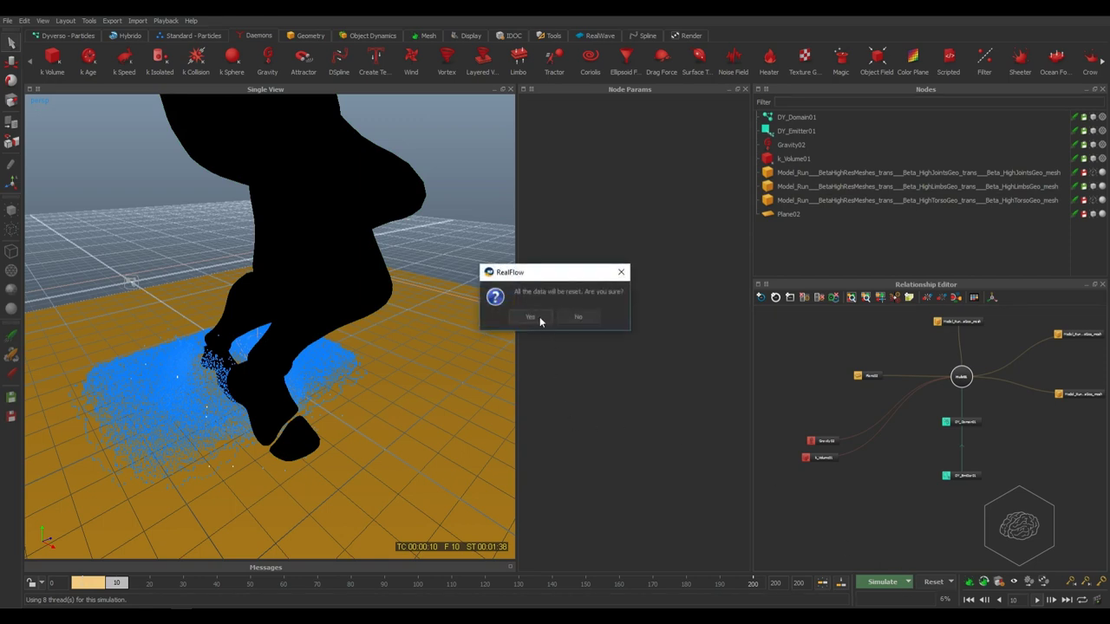
click(531, 316)
click(893, 582)
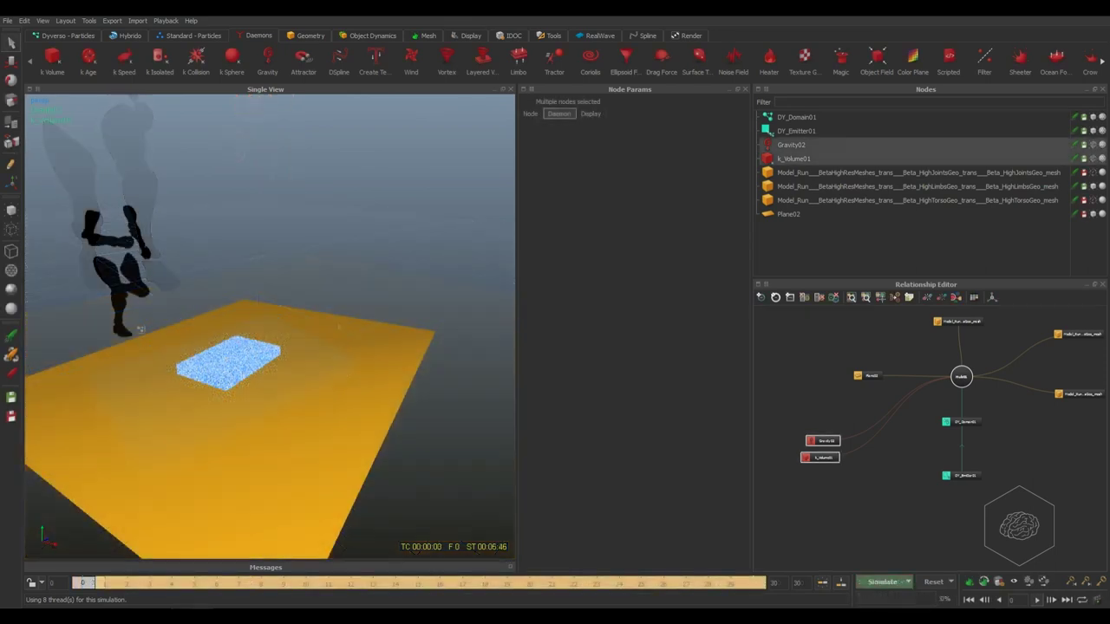
Scrub the simulated sequence through frame 10 to frame 18, examining the wet areas on the runner's feet.
drag(101, 592, 306, 594)
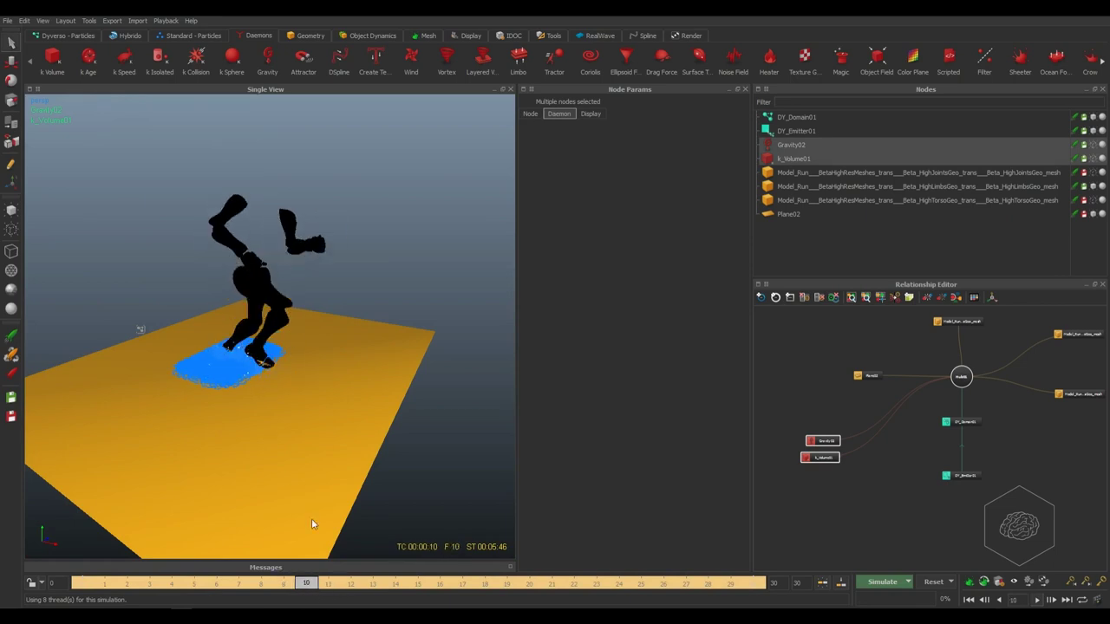
drag(321, 585, 489, 587)
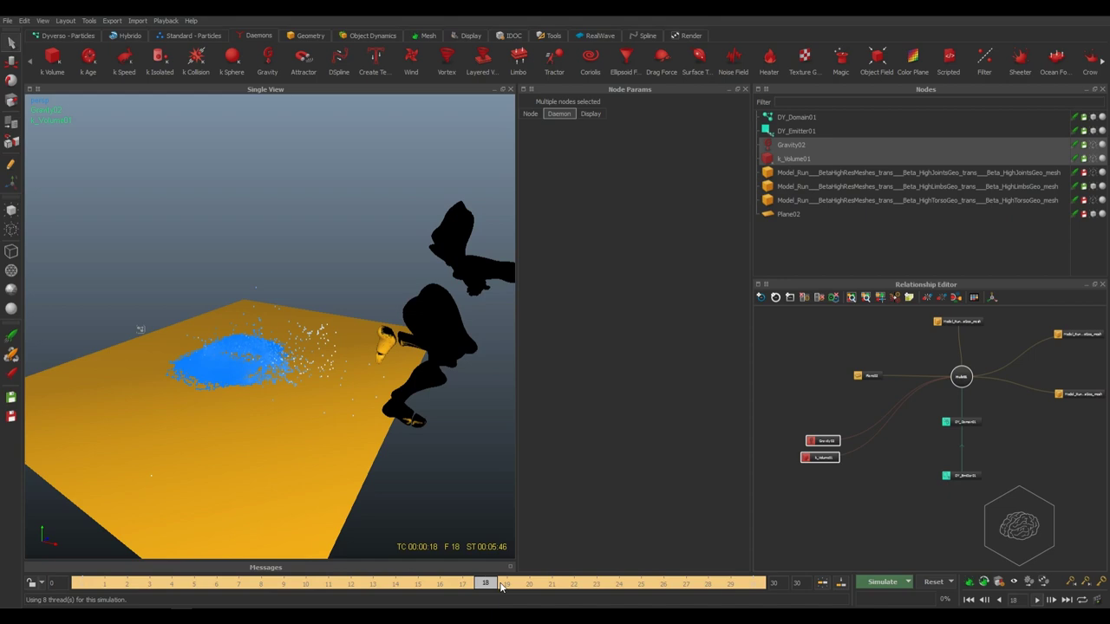
scroll(386, 339, up, 5)
scroll(386, 338, down, 4)
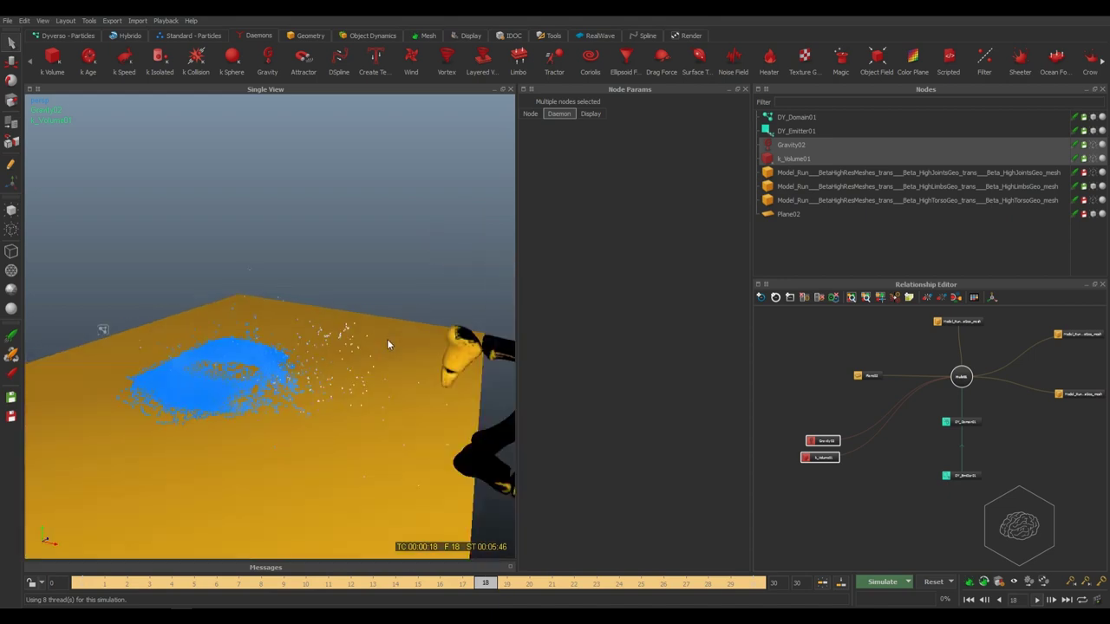
scroll(478, 234, down, 3)
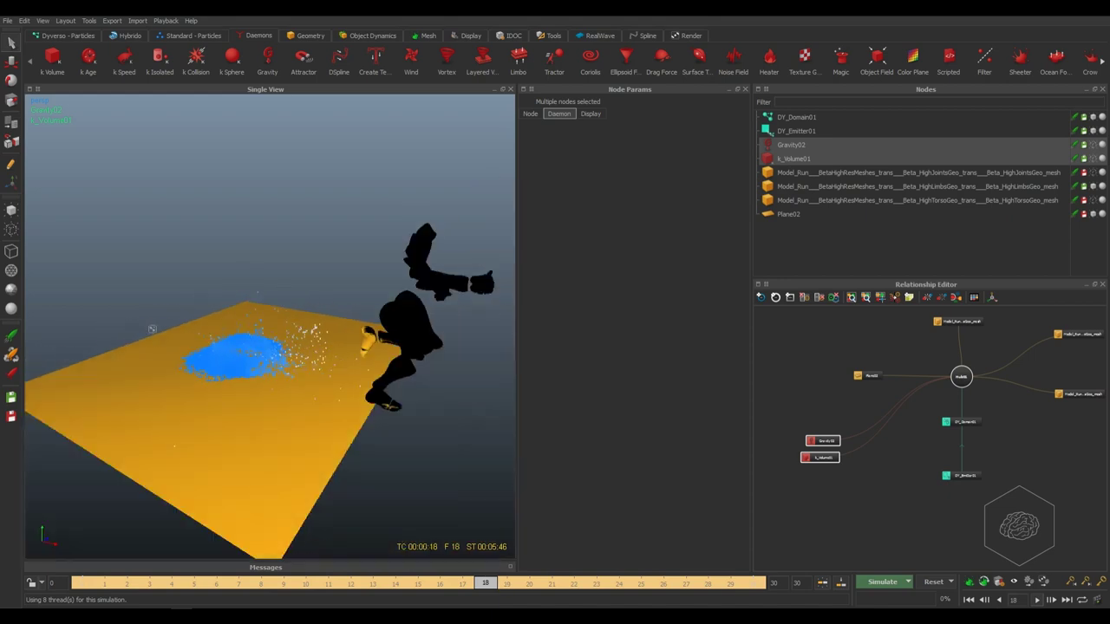
Open the project's images folder, look through the exported limbs wetmap images, and close the folder.
click(7, 20)
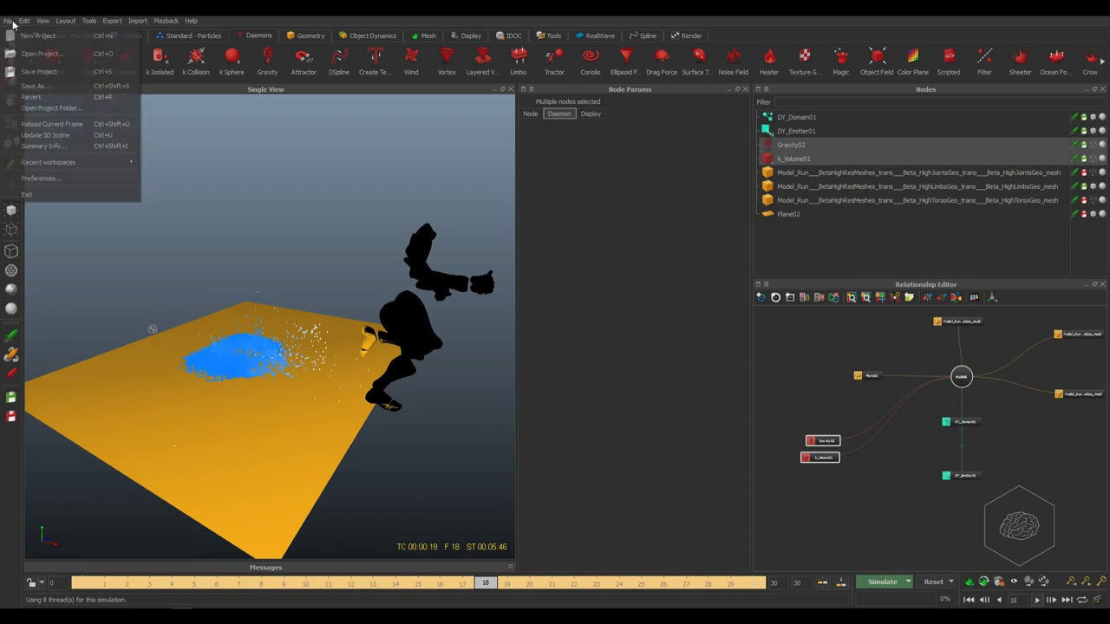
click(39, 114)
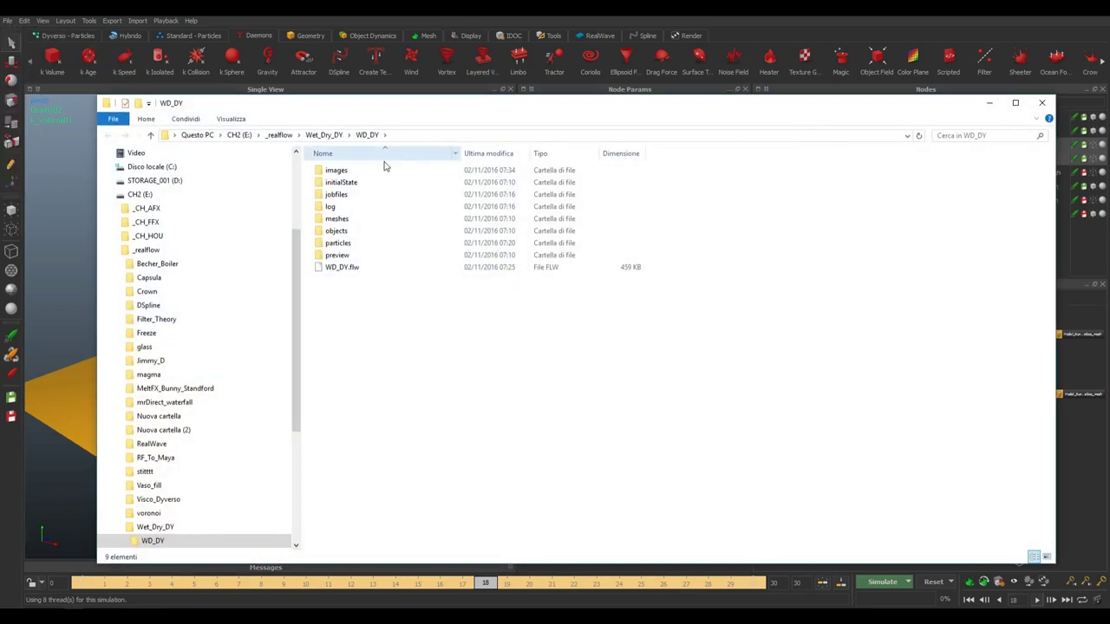
double_click(364, 173)
scroll(428, 245, down, 12)
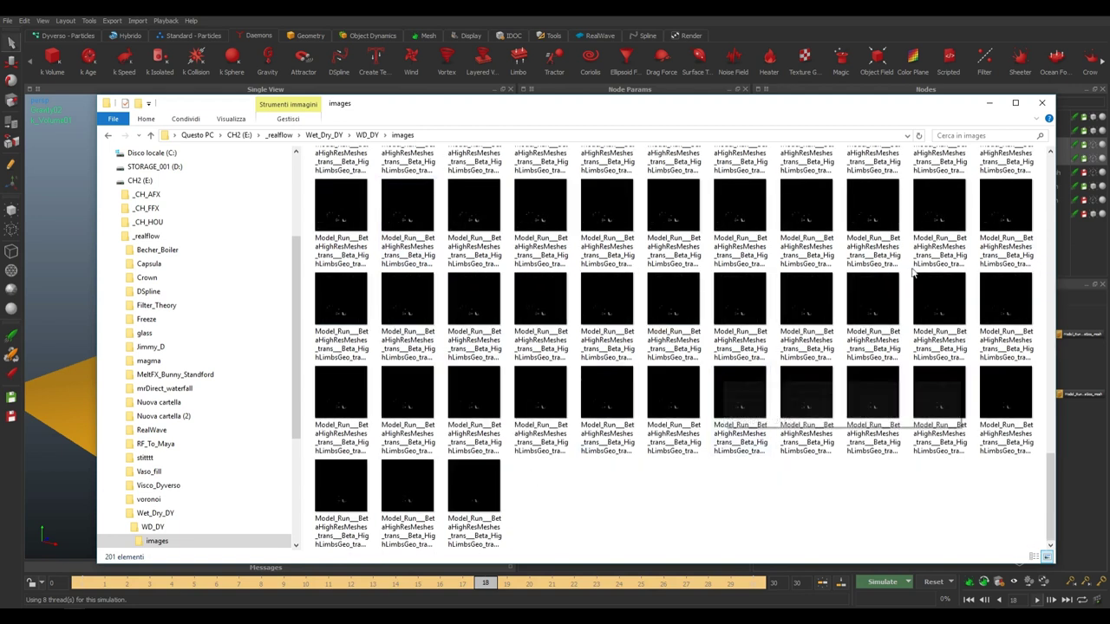
scroll(789, 447, up, 5)
scroll(789, 447, up, 5)
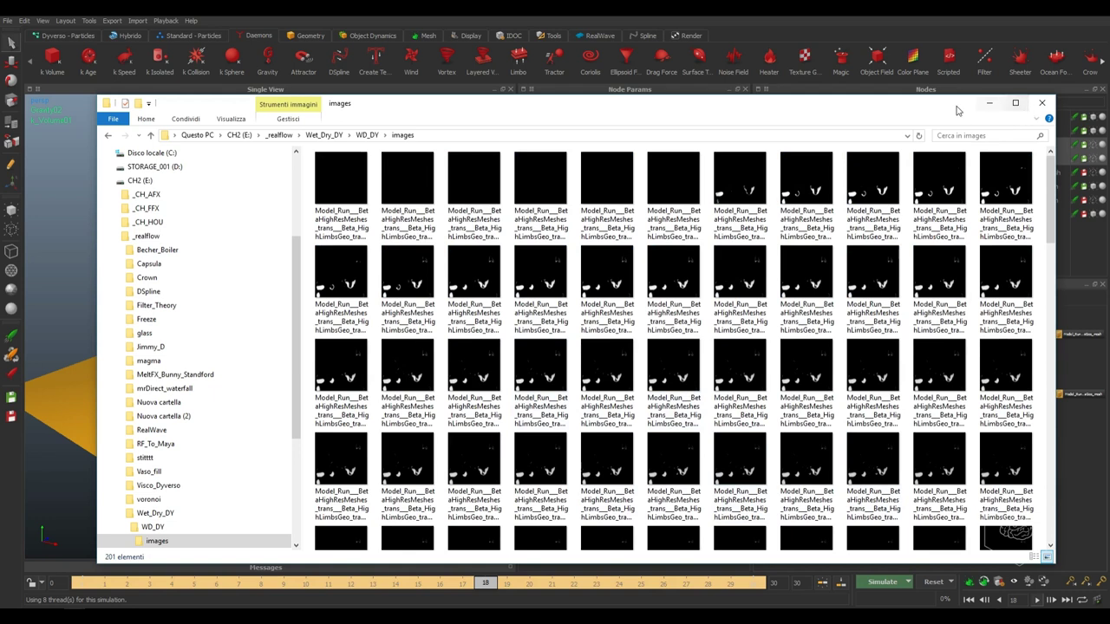
click(1042, 102)
Examine the runner's wet feet and the splashed puddle at frame 18 from a lower angle.
scroll(336, 374, down, 3)
scroll(334, 371, up, 2)
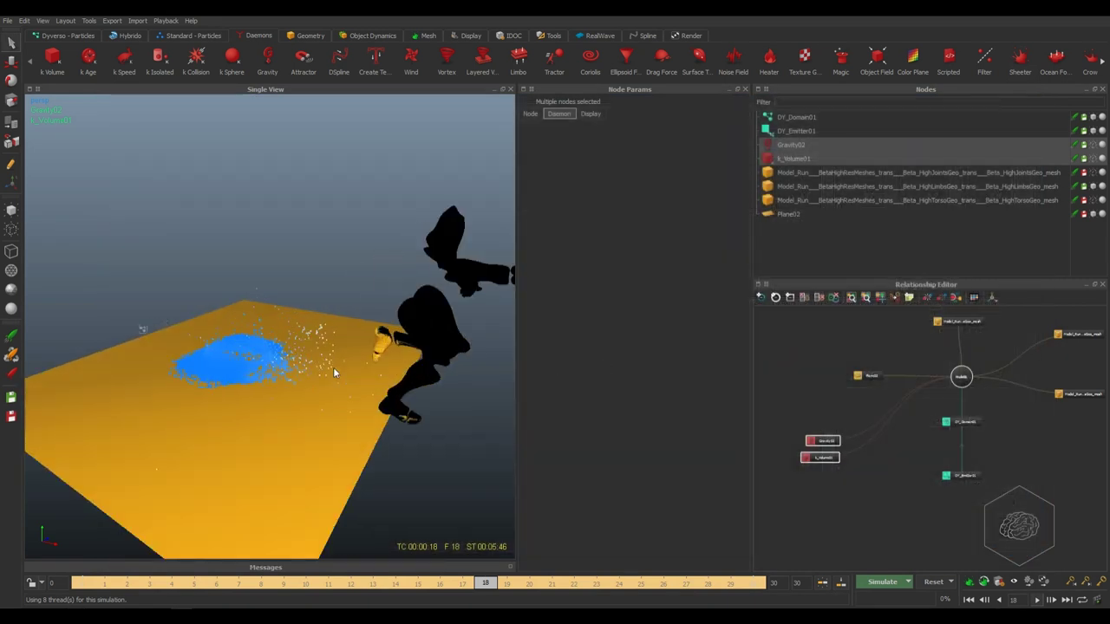
mouse_move(325, 356)
alt+mouse_down()
mouse_move(381, 293)
mouse_move(324, 335)
alt+mouse_up()
alt+middle_drag(324, 335, 228, 405)
alt+drag(240, 413, 260, 375)
scroll(260, 375, up, 2)
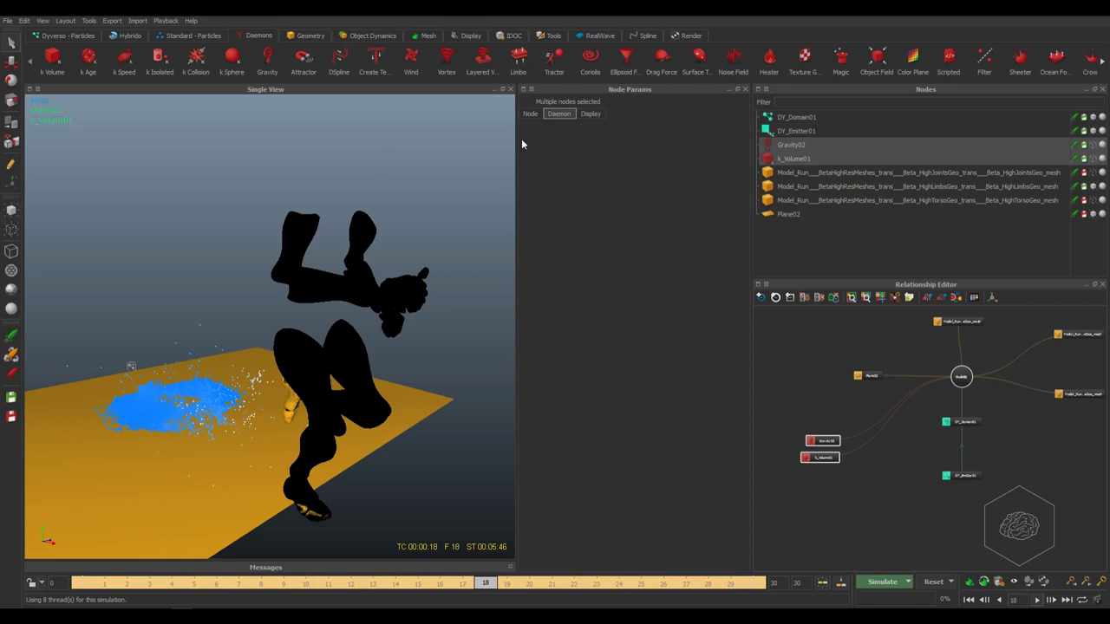
click(175, 38)
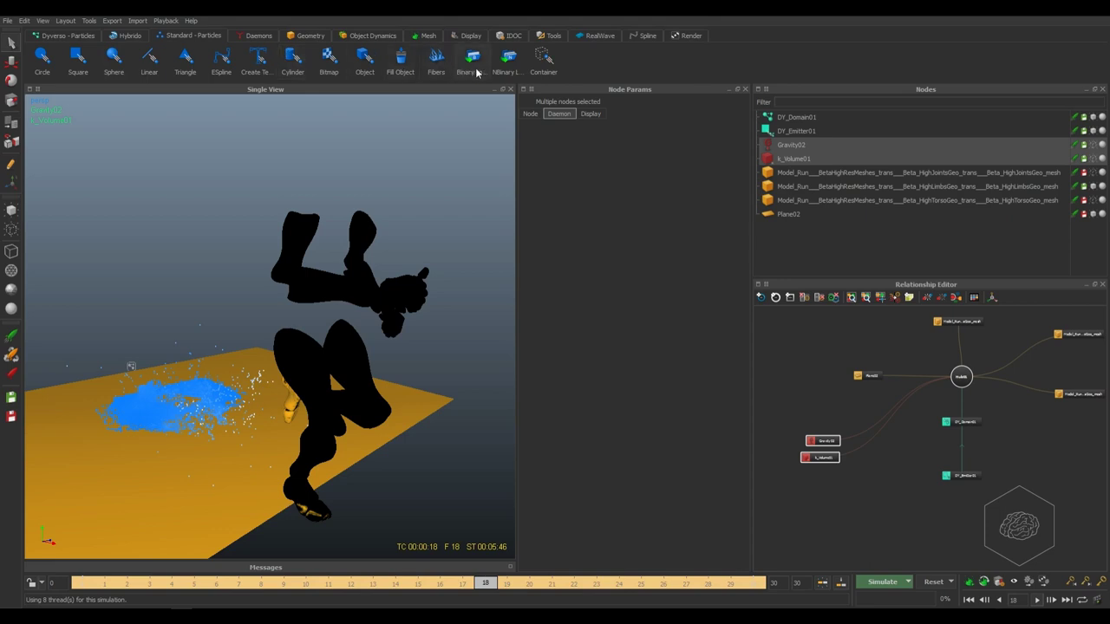
click(260, 36)
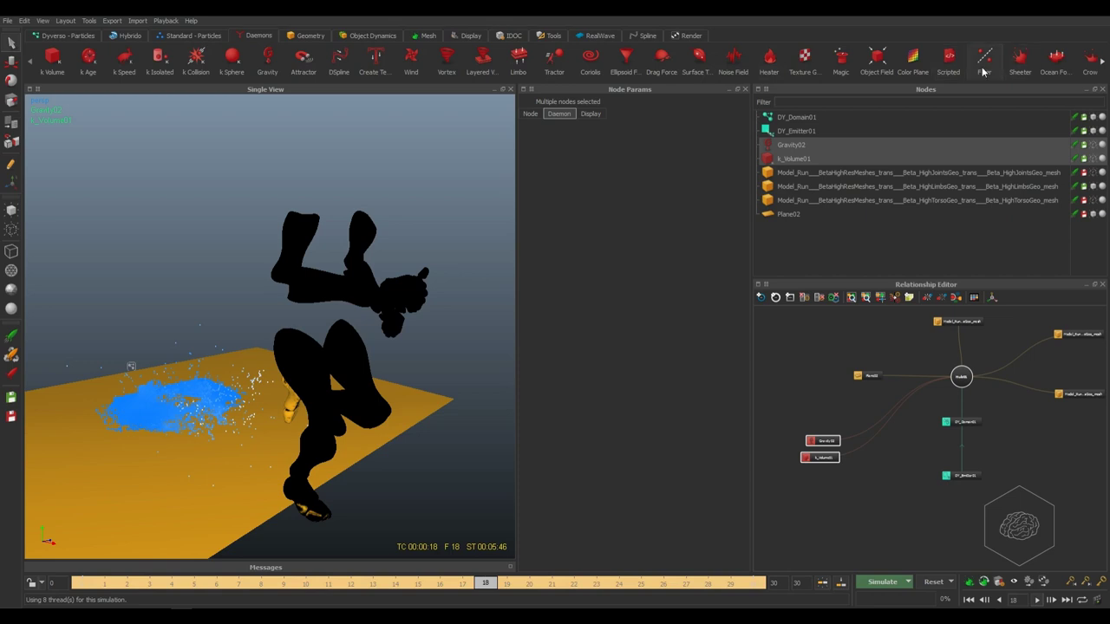